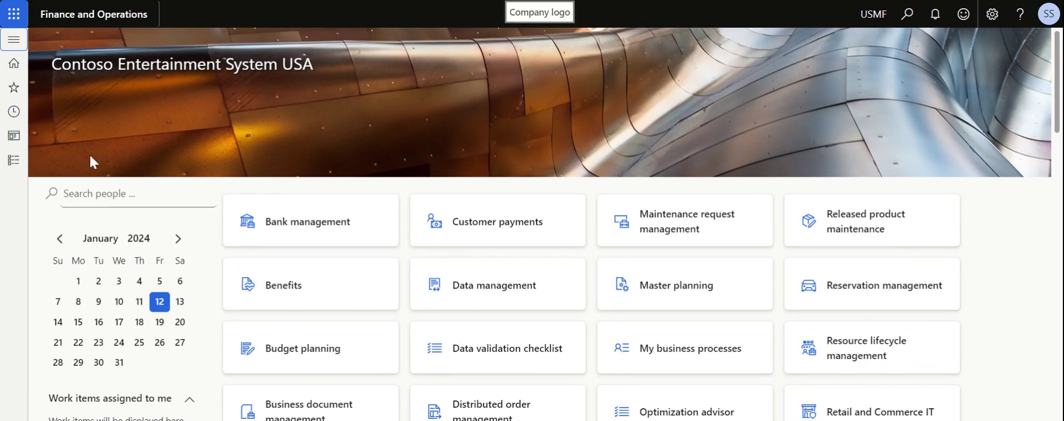
Step: Examine the Procurement and sourcing module's navigation, including its purchasing, reporting, periodic and setup entries
click(14, 160)
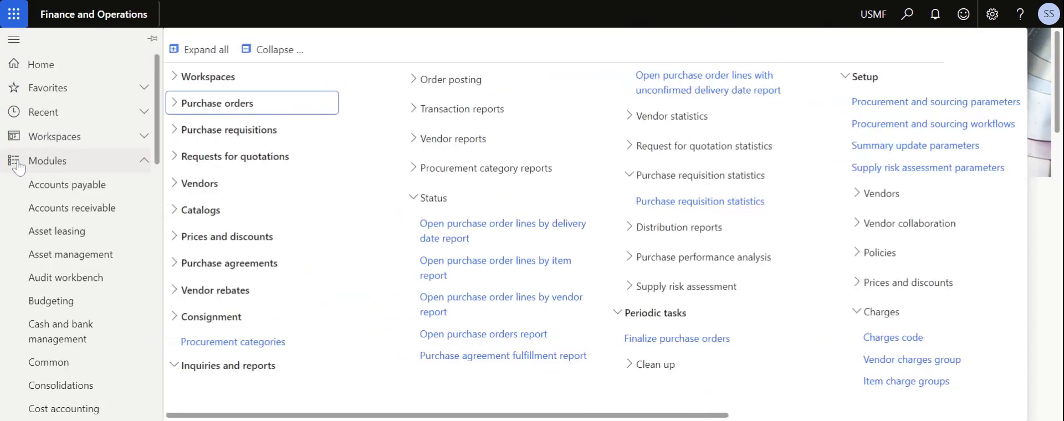
scroll(69, 282, down, 8)
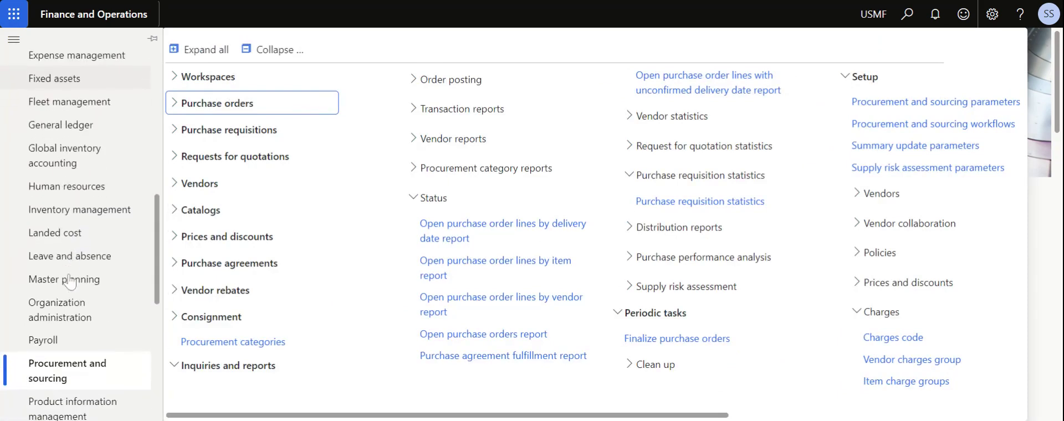
scroll(69, 281, down, 3)
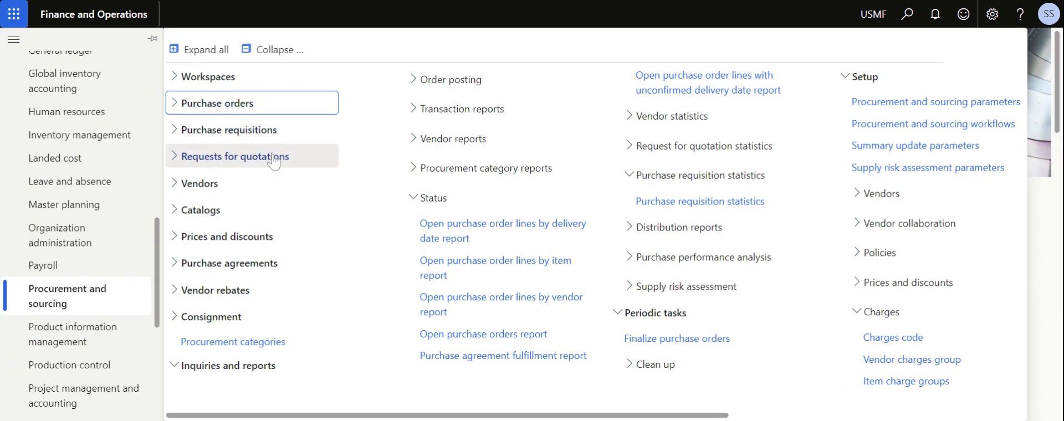
click(233, 216)
click(233, 215)
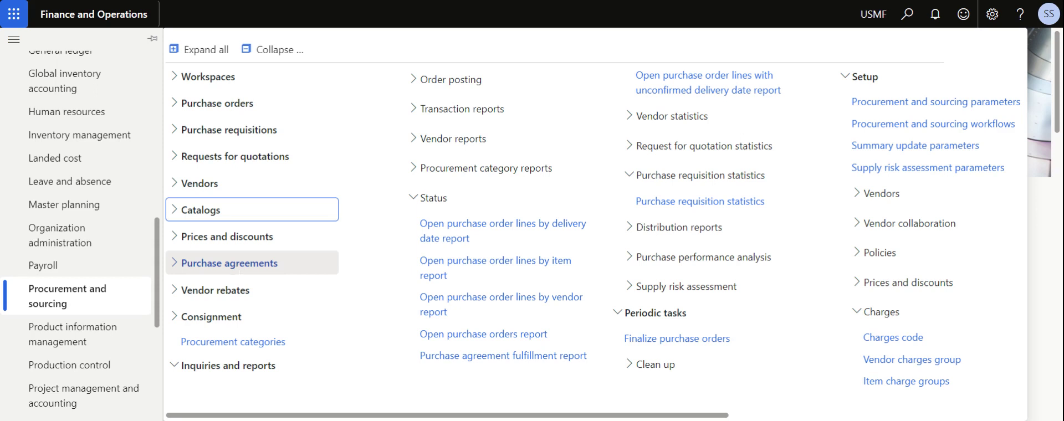
scroll(104, 261, up, 3)
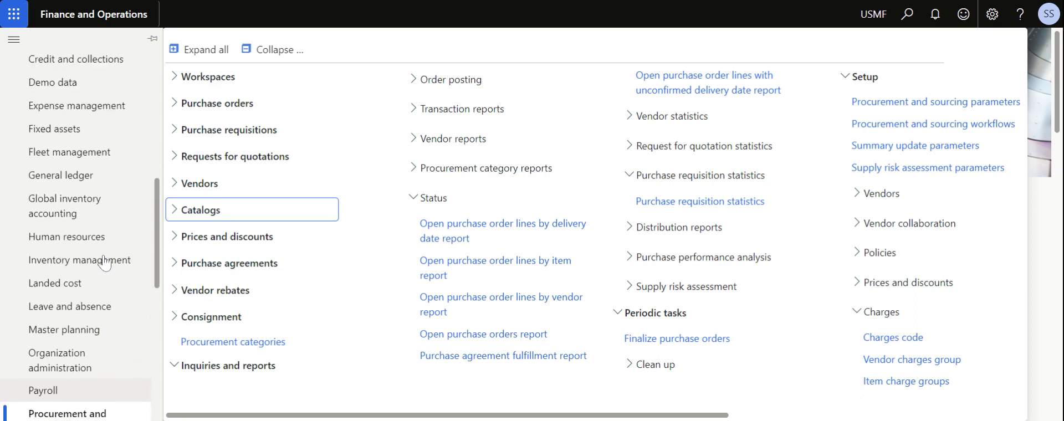
scroll(104, 262, up, 5)
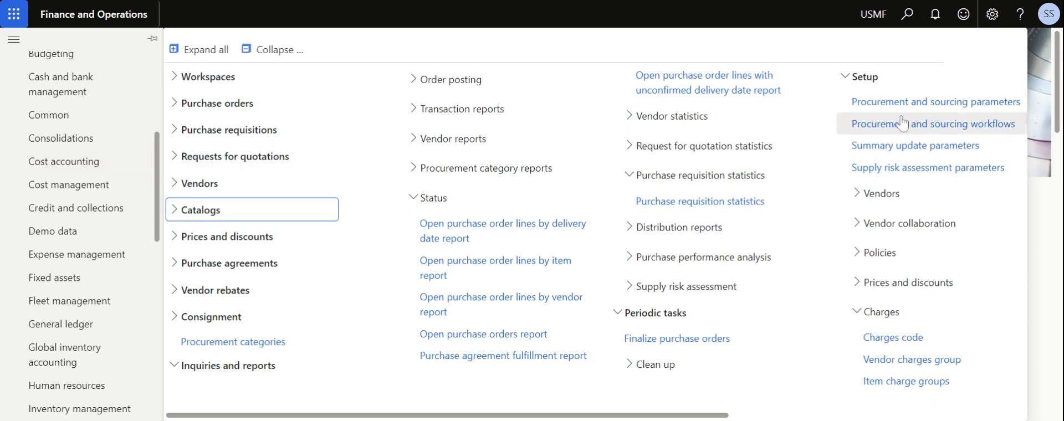
click(1036, 113)
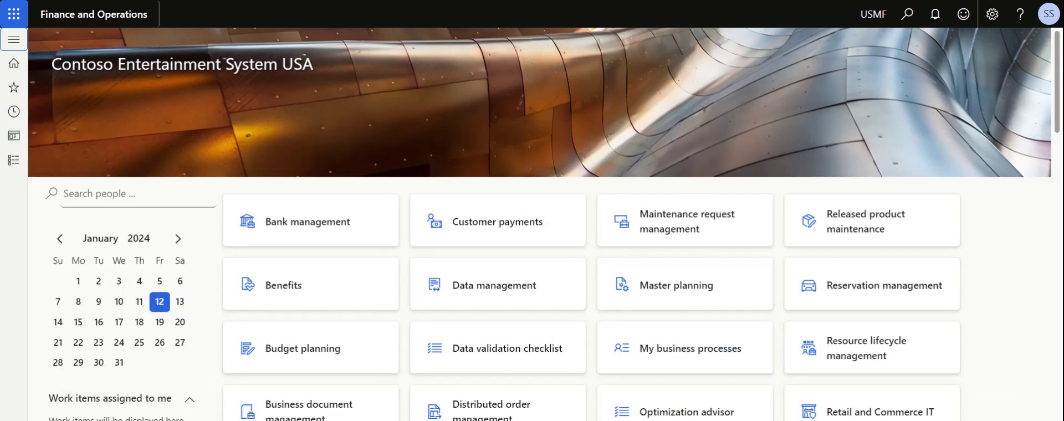
click(17, 167)
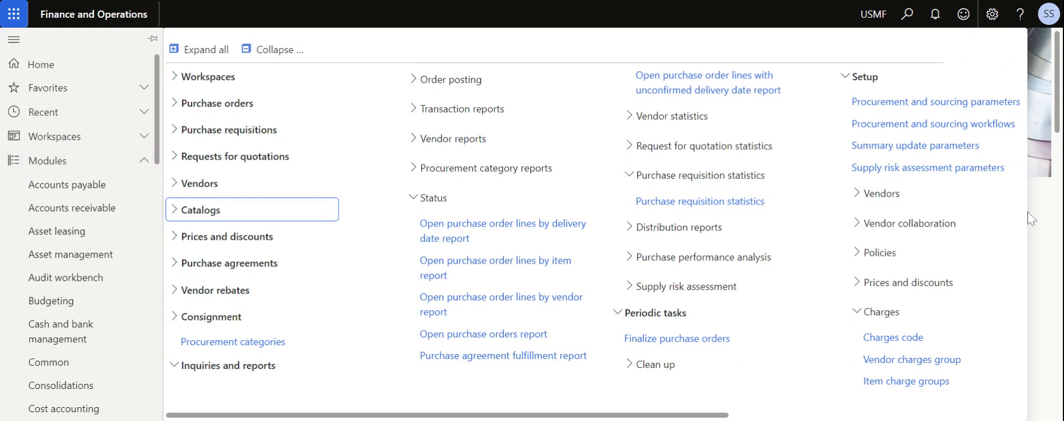
scroll(389, 274, right, 8)
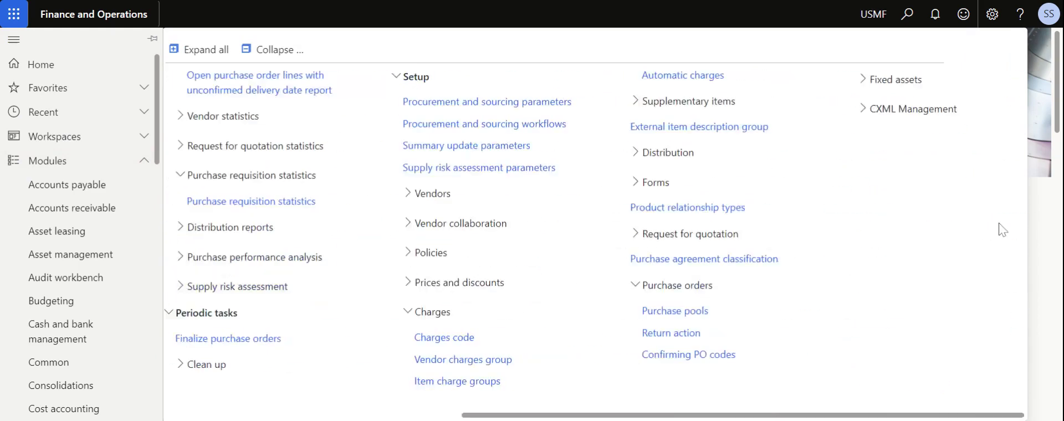
click(1031, 224)
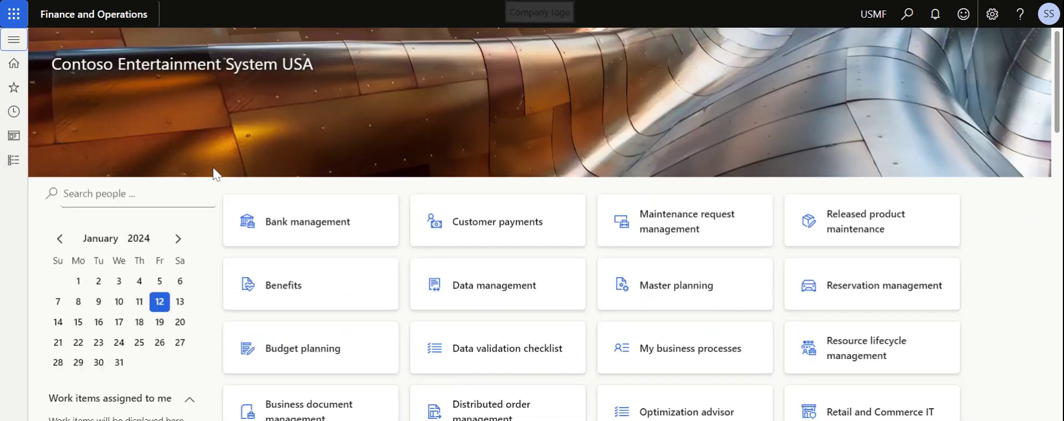
Step: Look through the workspace tiles on the home page and open the Store management workspace
scroll(210, 171, down, 2)
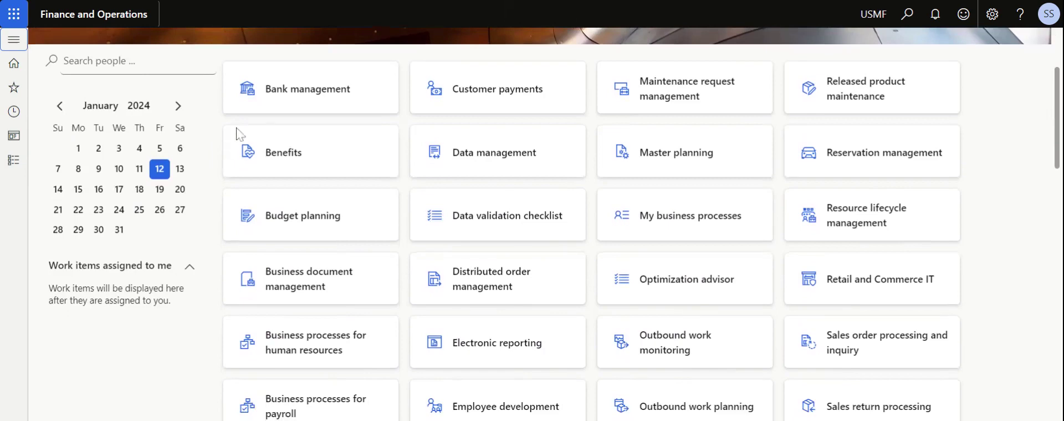
scroll(644, 279, down, 5)
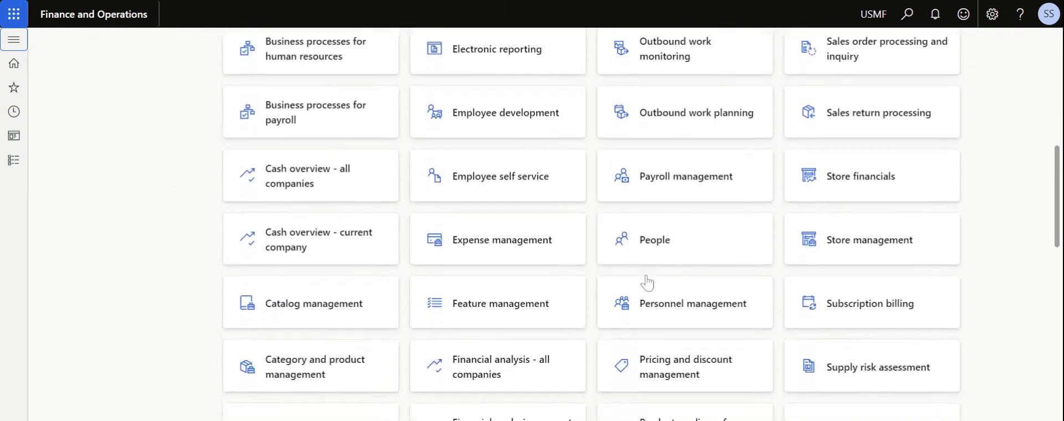
scroll(647, 283, down, 2)
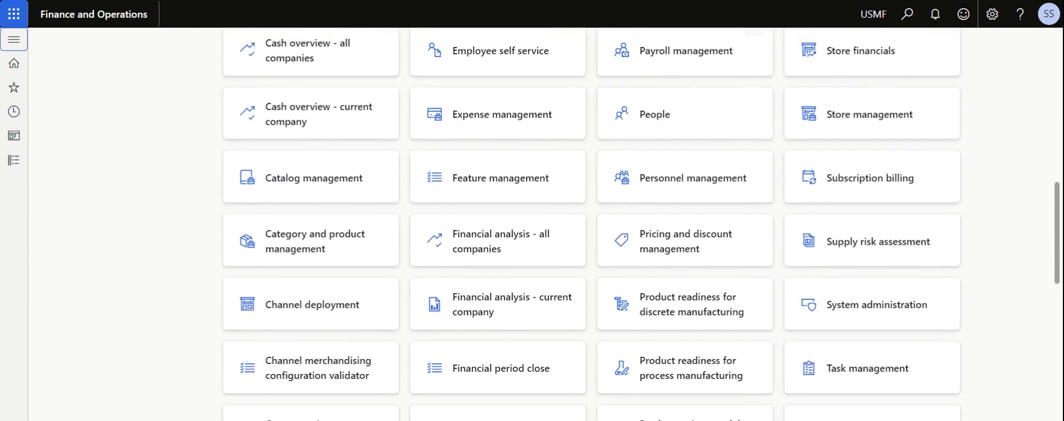
scroll(696, 260, up, 2)
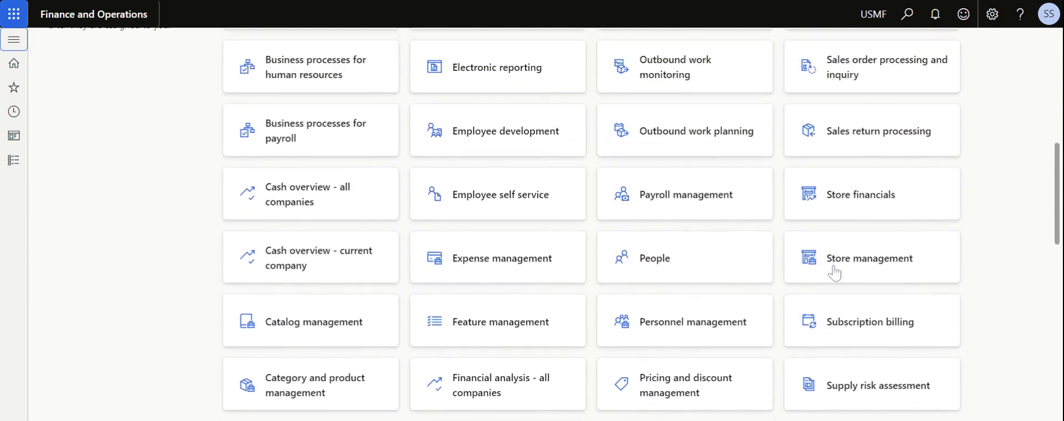
click(834, 271)
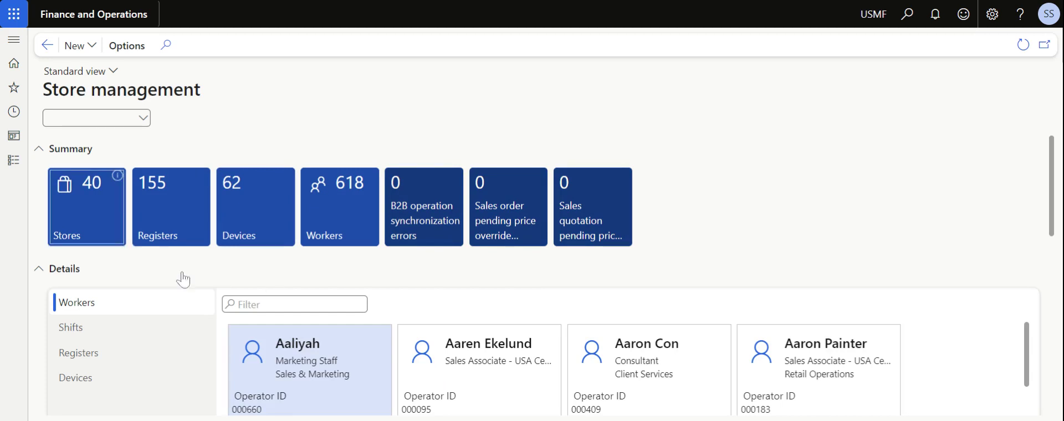
Step: Examine the Store management workspace's summary tiles, worker details, device list and related links
scroll(266, 263, down, 2)
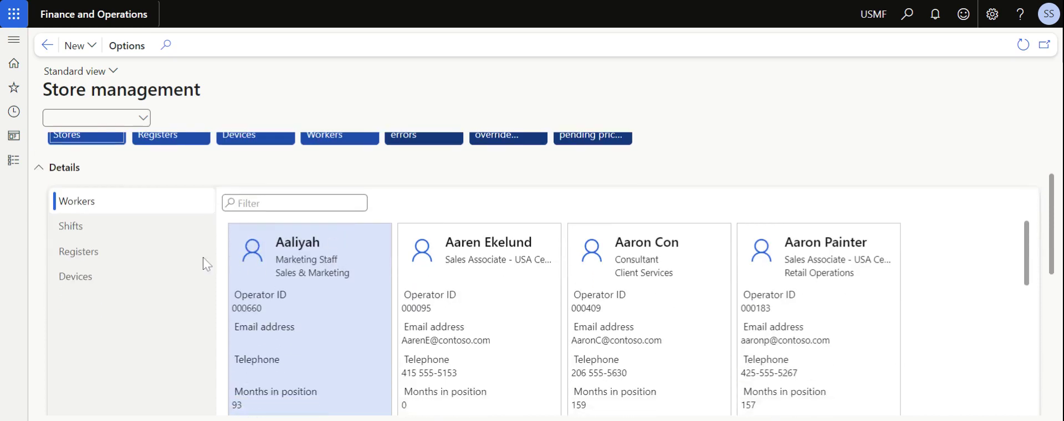
scroll(201, 261, up, 2)
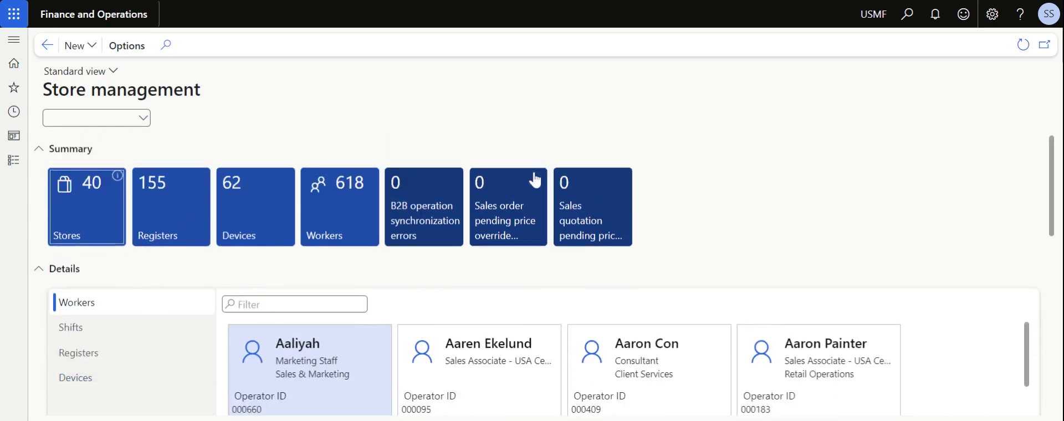
scroll(178, 311, down, 2)
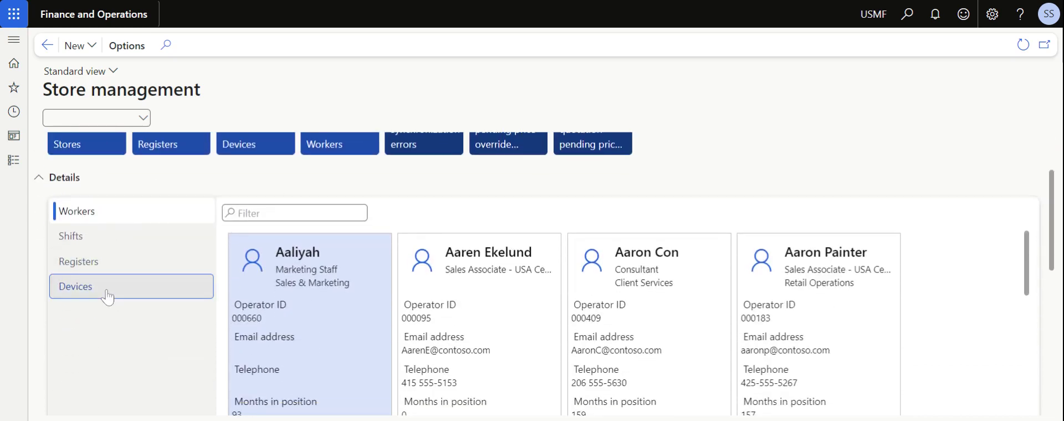
click(127, 288)
scroll(166, 310, down, 1)
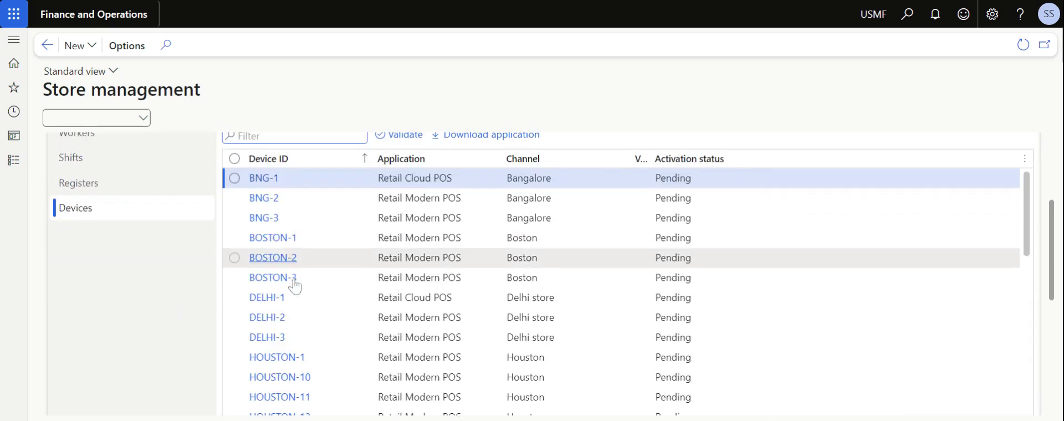
scroll(195, 328, down, 1)
scroll(197, 332, up, 2)
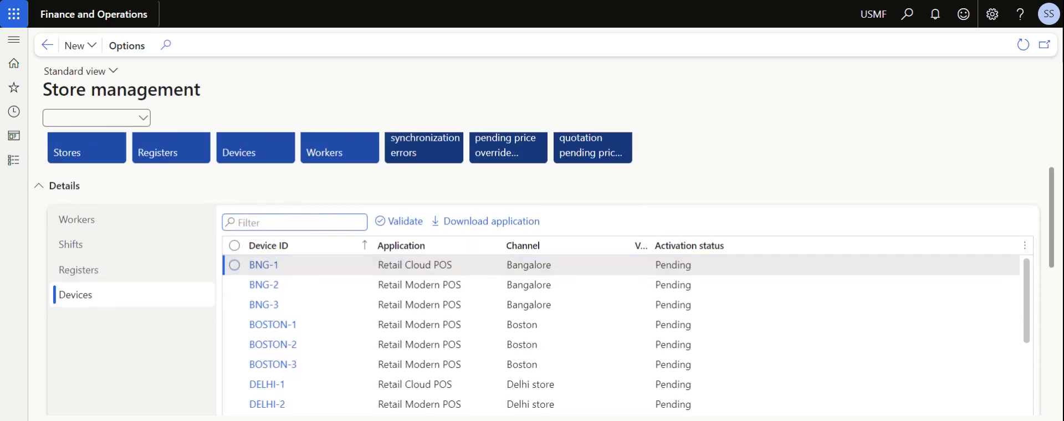
scroll(213, 338, down, 6)
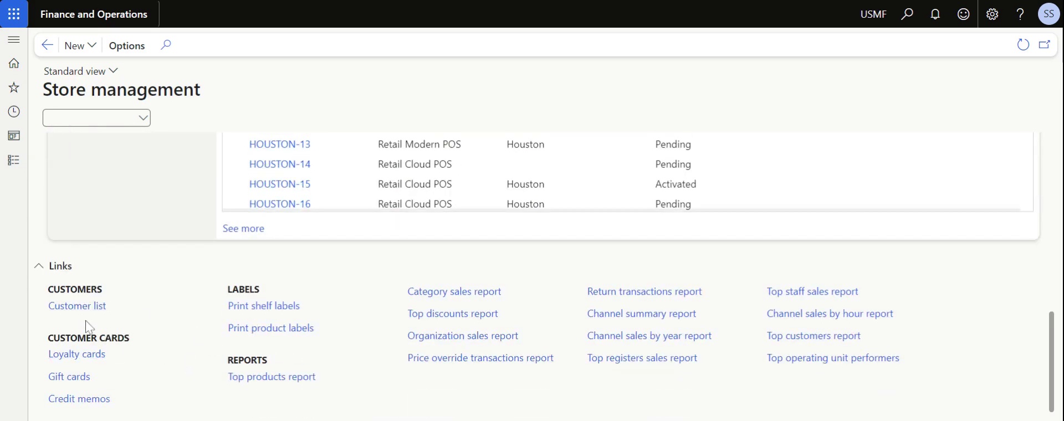
scroll(191, 313, up, 6)
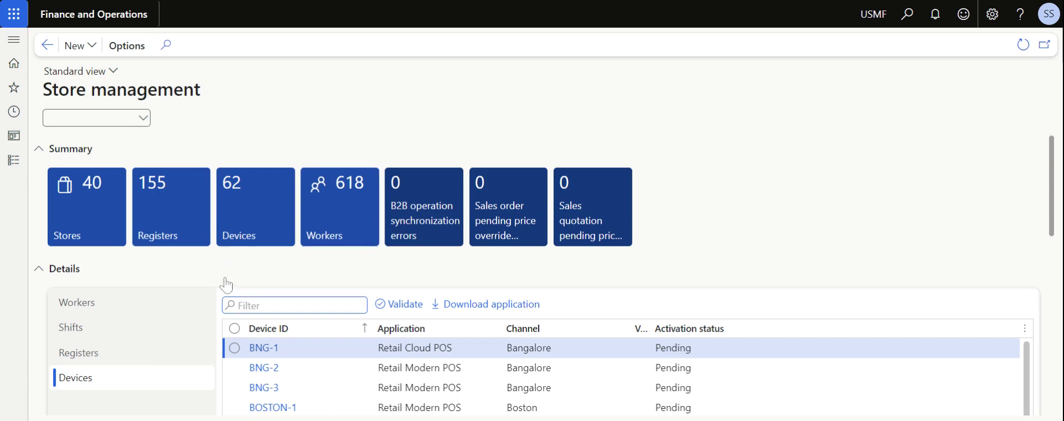
scroll(201, 280, down, 3)
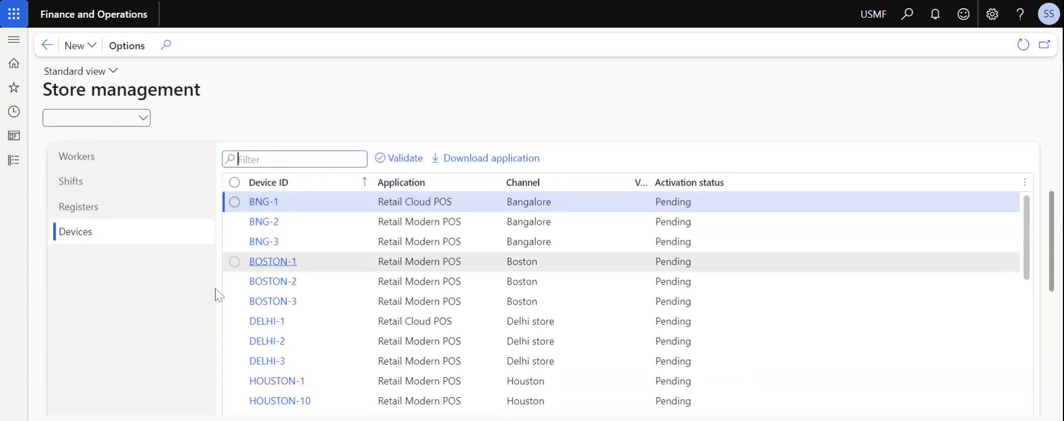
scroll(191, 342, up, 3)
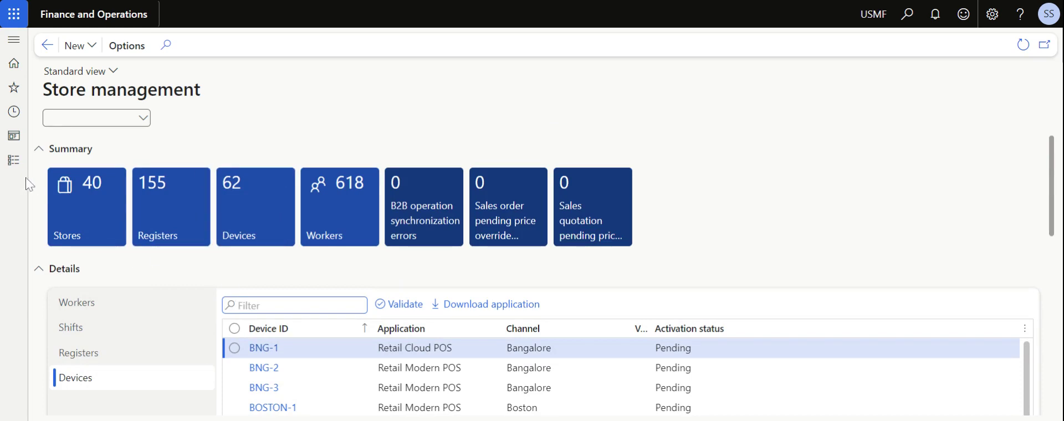
click(14, 161)
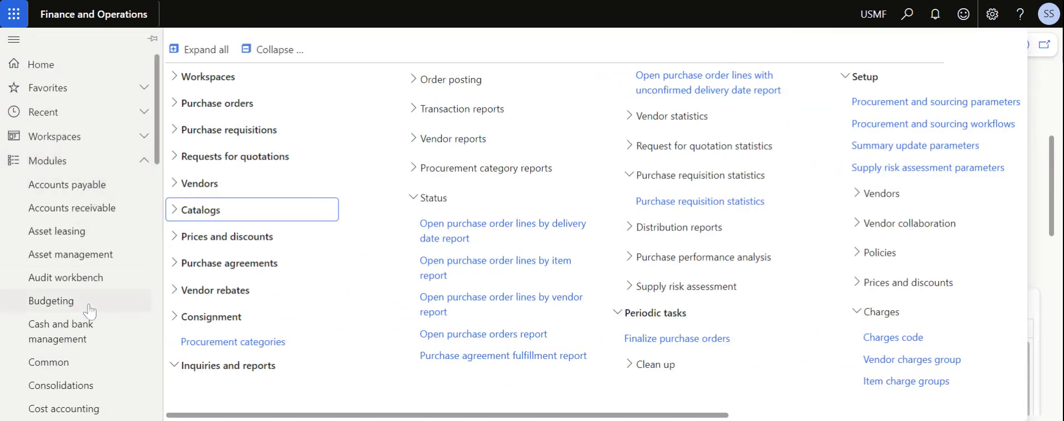
scroll(77, 305, down, 9)
scroll(88, 311, down, 2)
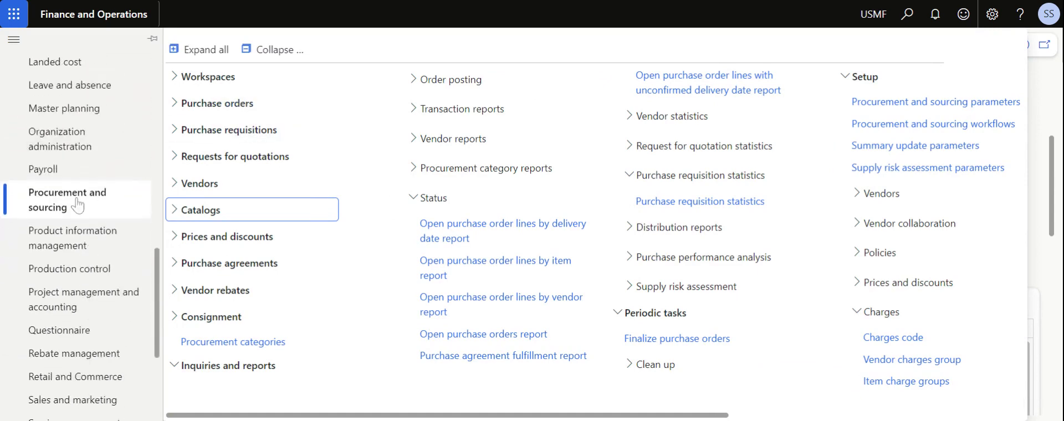
click(215, 105)
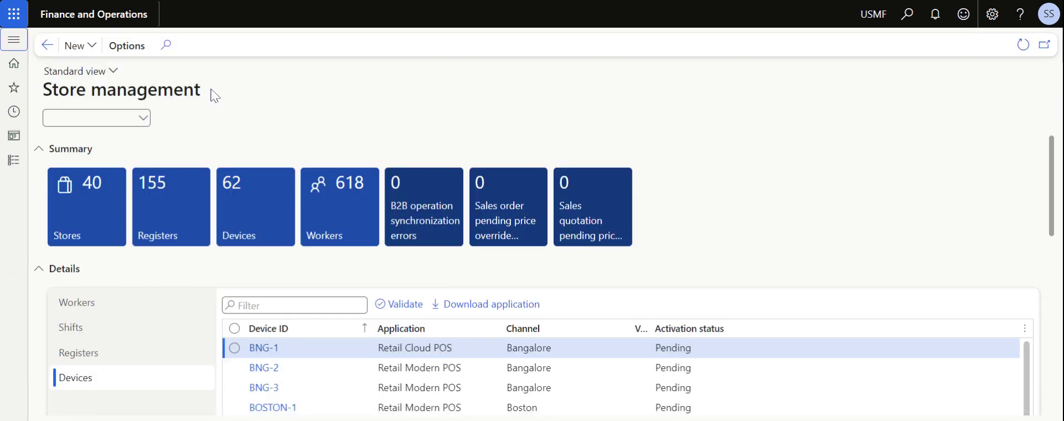
Step: Return to the home page and add a new workspace named "PO - Summary Space" to it
click(65, 16)
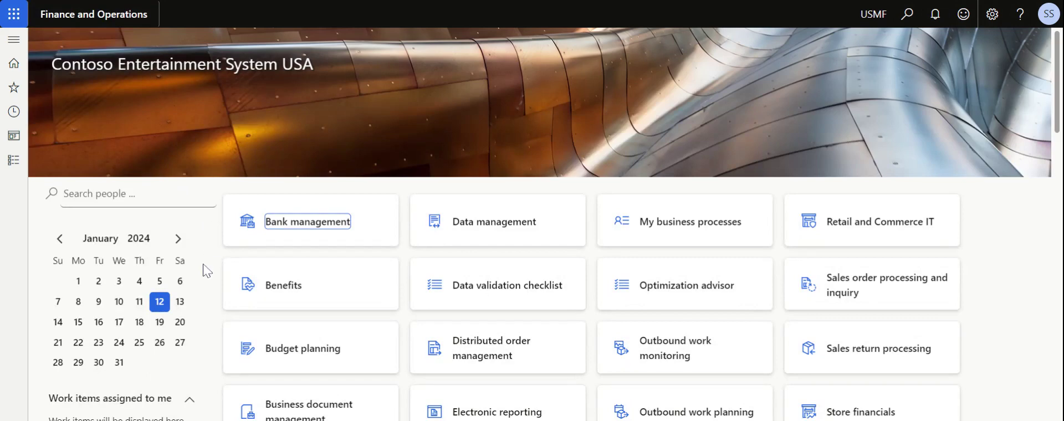
right_click(217, 299)
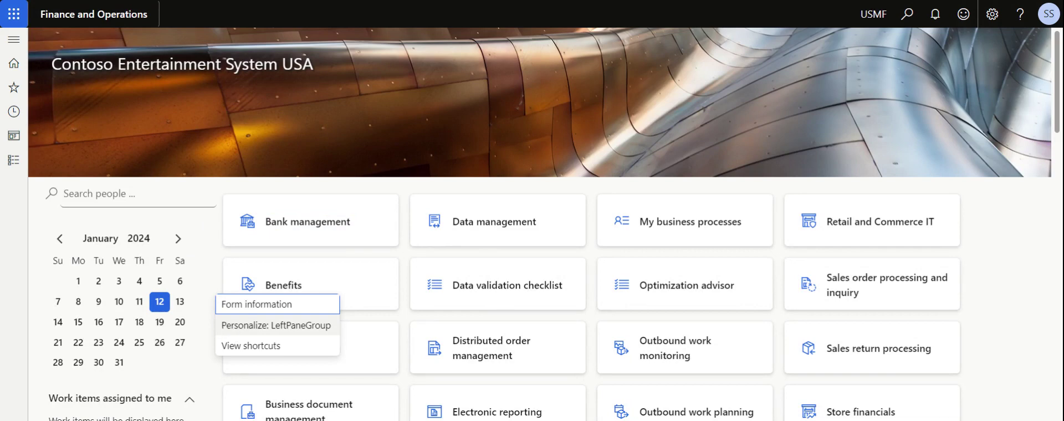
click(231, 326)
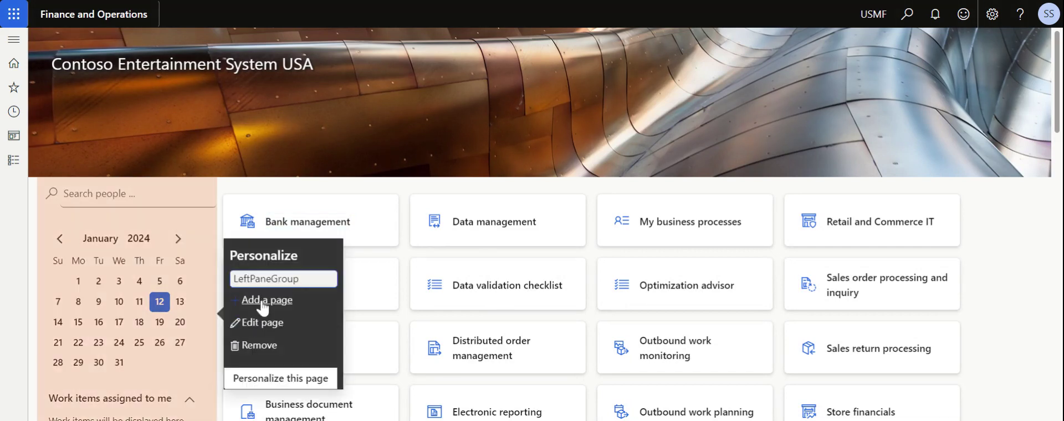
click(263, 302)
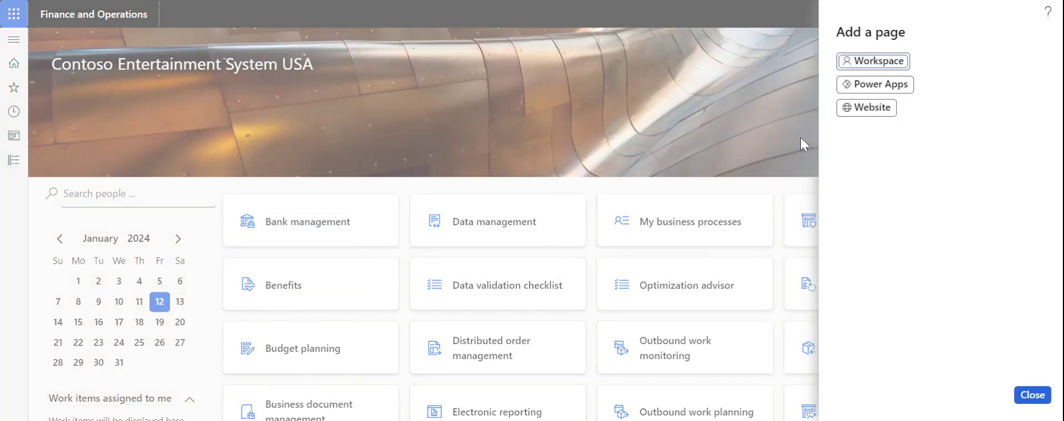
click(856, 62)
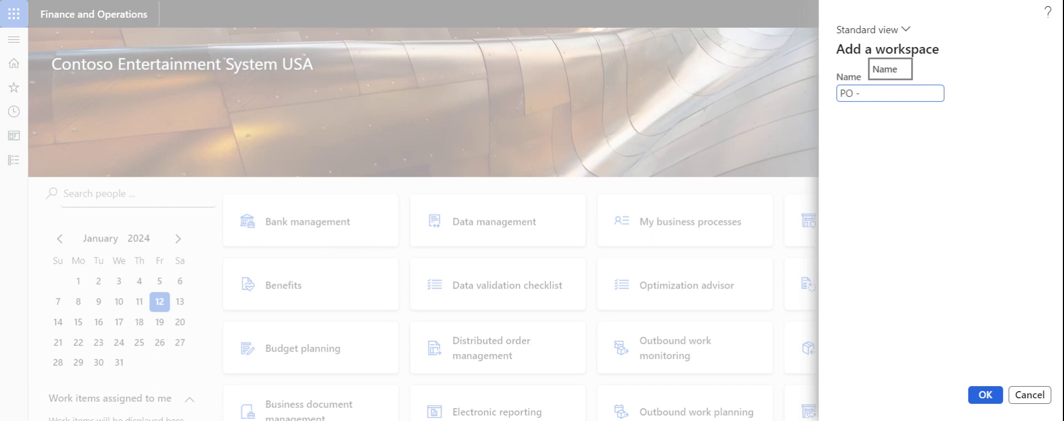
text(PO - Summary Space)
click(984, 398)
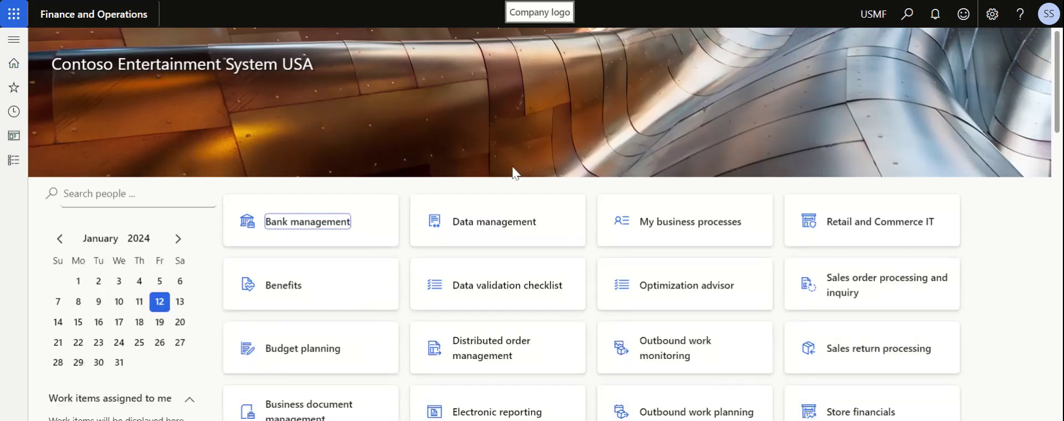
Step: Find the PO - Summary Space workspace on the home page, open it and check its list of available views
scroll(662, 185, down, 7)
scroll(663, 185, down, 7)
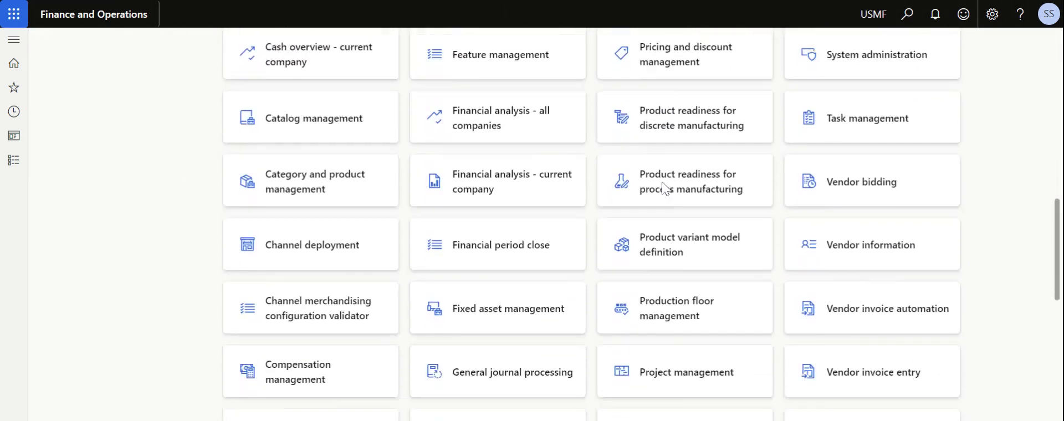
scroll(663, 185, up, 4)
scroll(663, 186, down, 6)
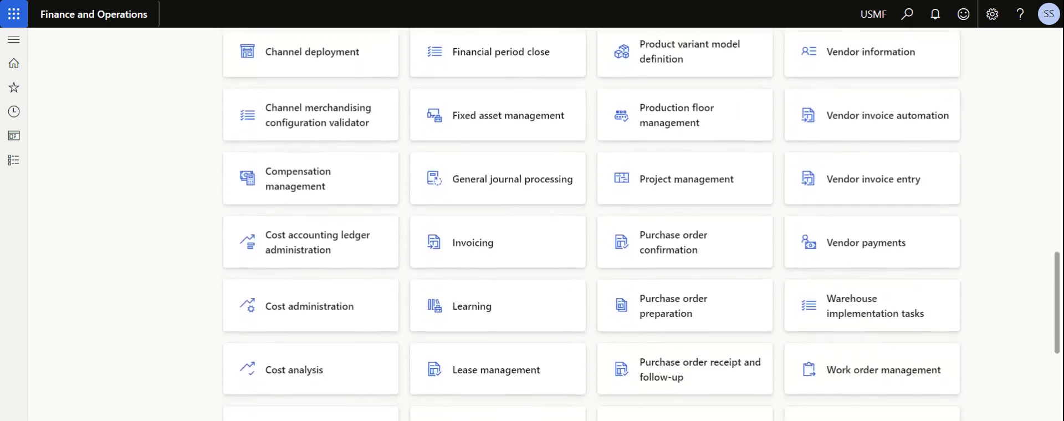
scroll(662, 185, up, 1)
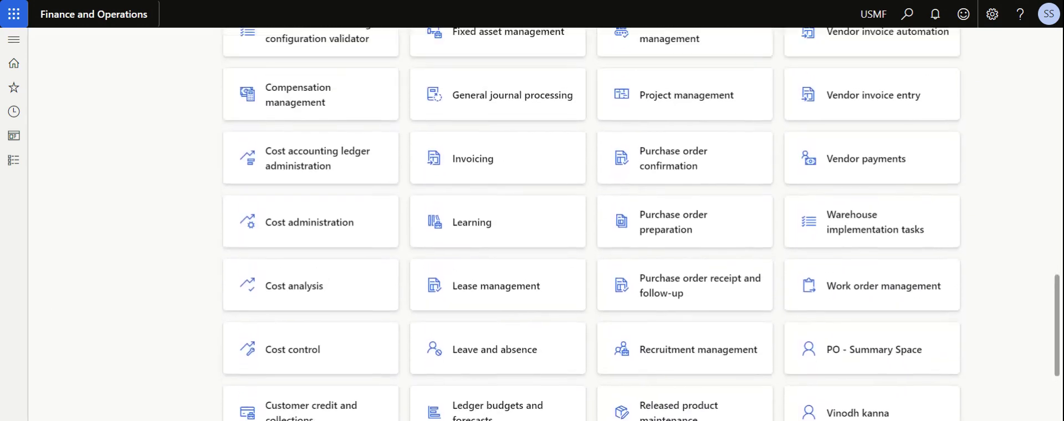
scroll(821, 310, down, 1)
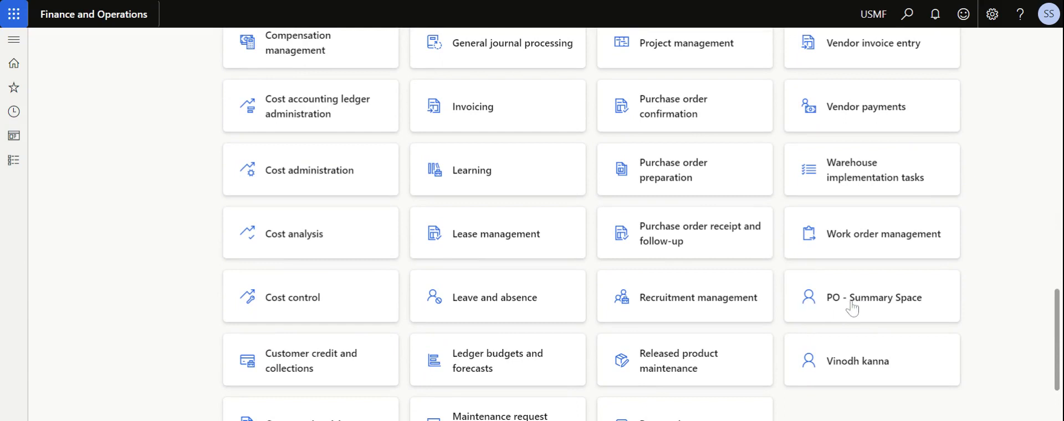
click(879, 308)
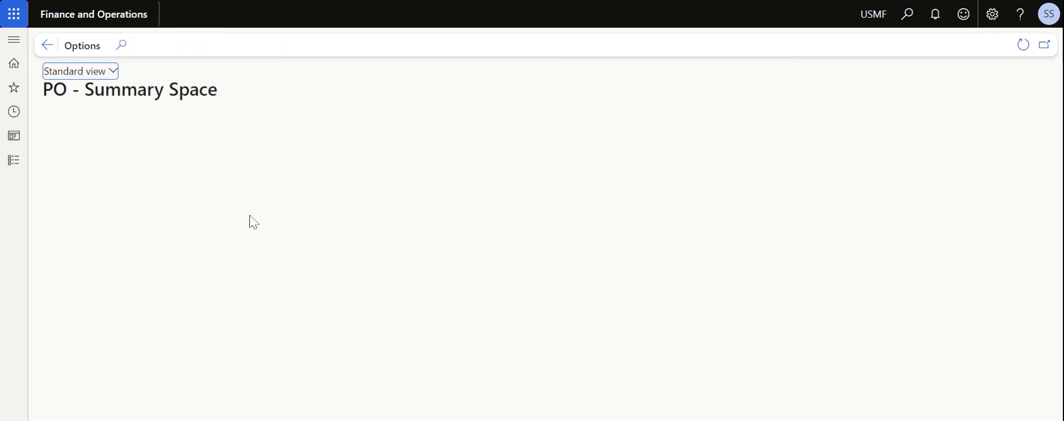
click(114, 71)
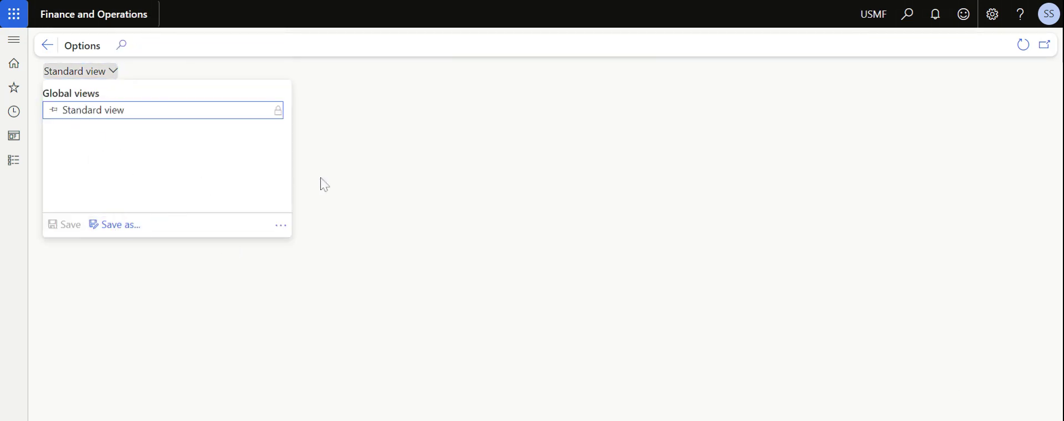
click(350, 164)
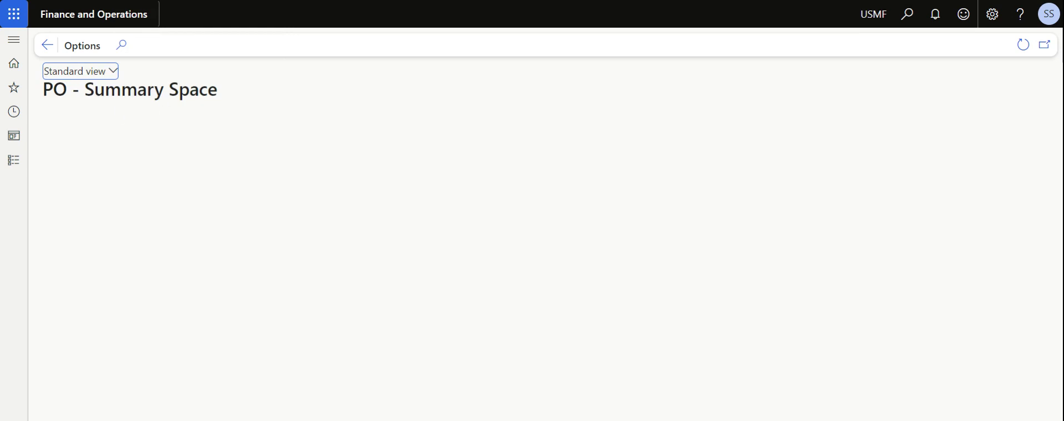
Step: Return to the home page and open All purchase orders from the Procurement and sourcing module
click(47, 51)
scroll(123, 166, up, 10)
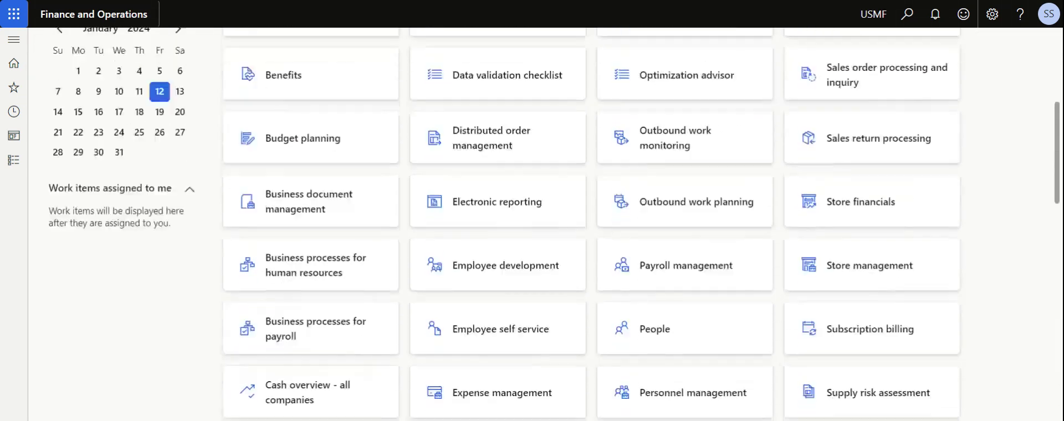
scroll(65, 177, up, 3)
click(14, 162)
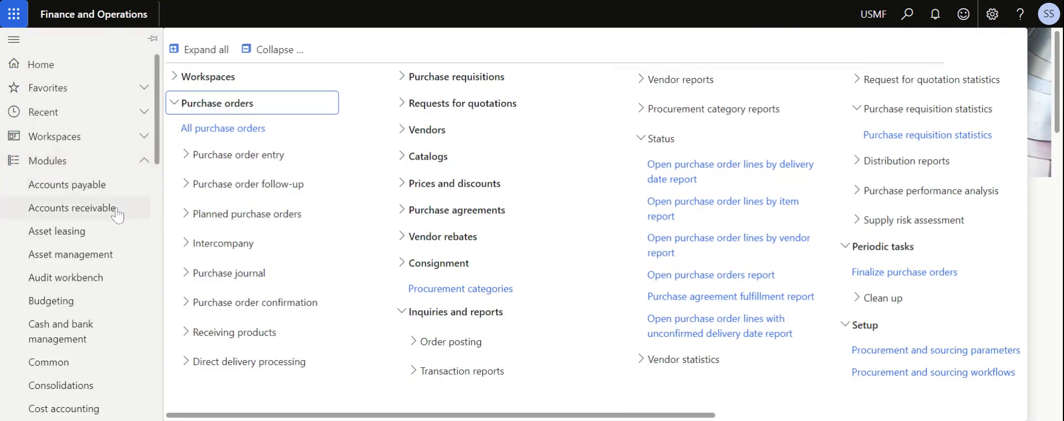
click(260, 135)
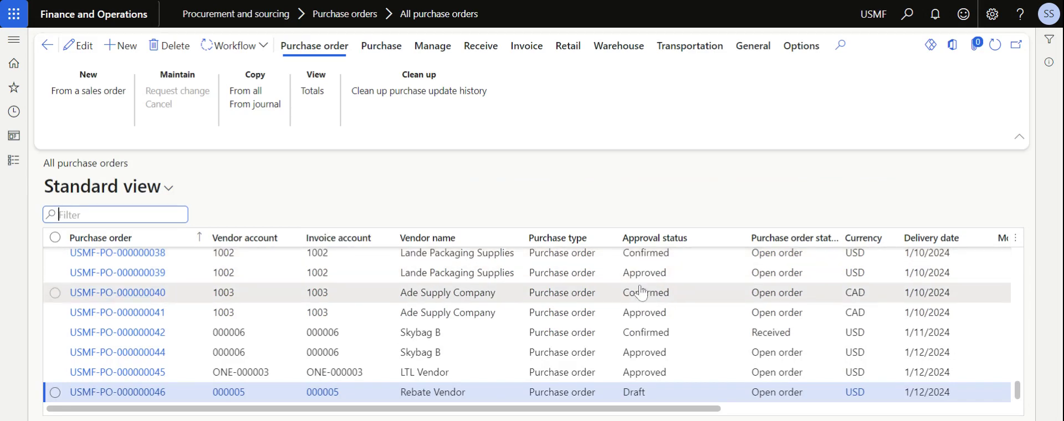
Step: Filter the purchase order list to the purchase type Returned order
click(643, 239)
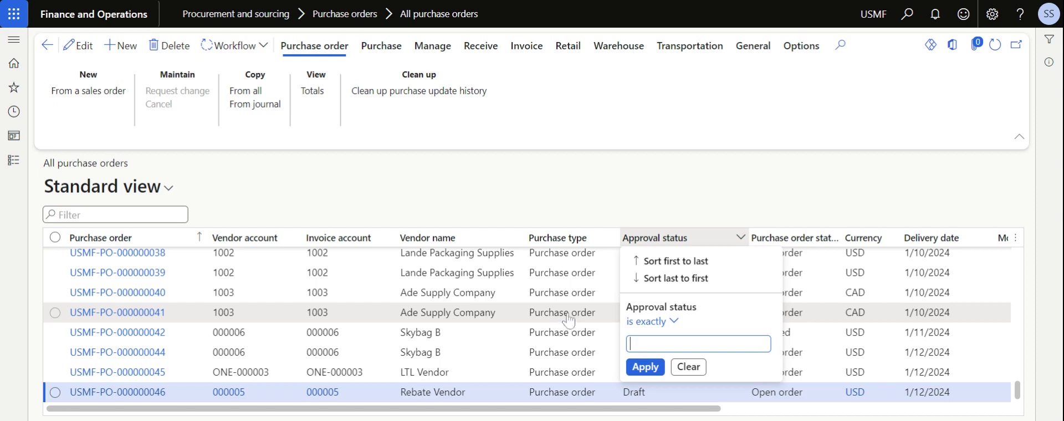
key(Escape)
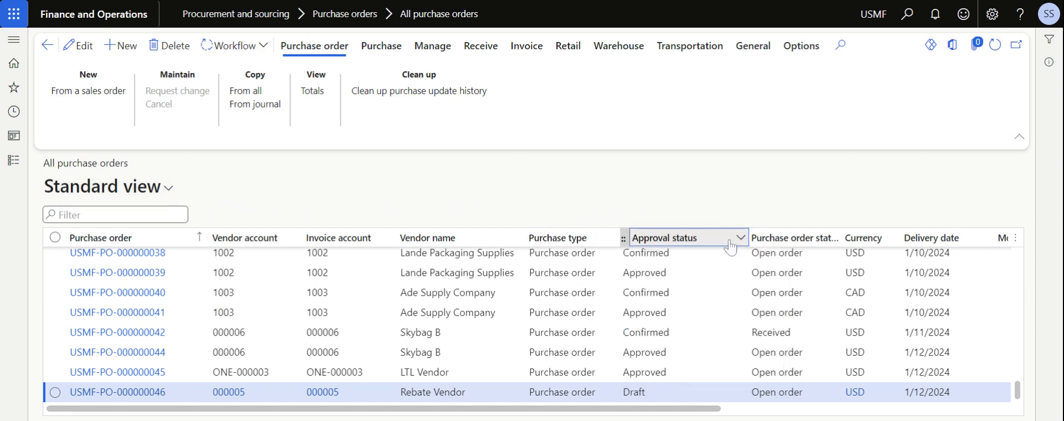
scroll(666, 303, right, 3)
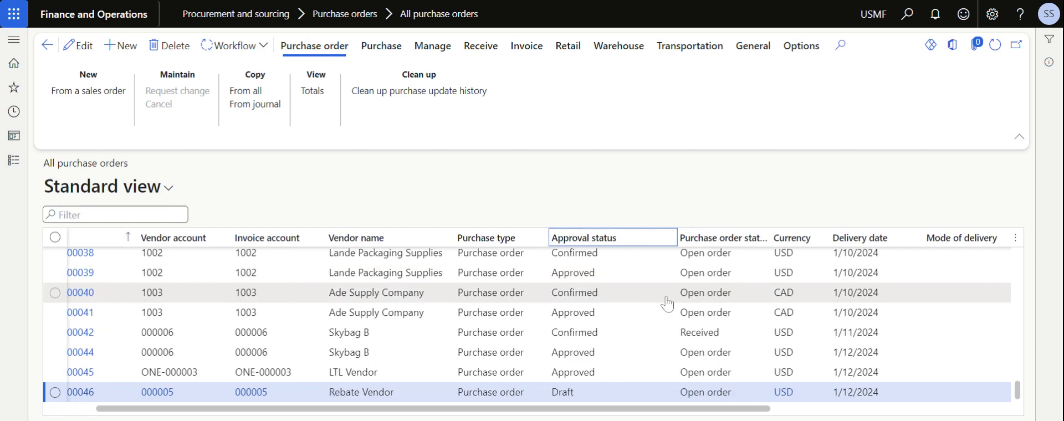
click(520, 244)
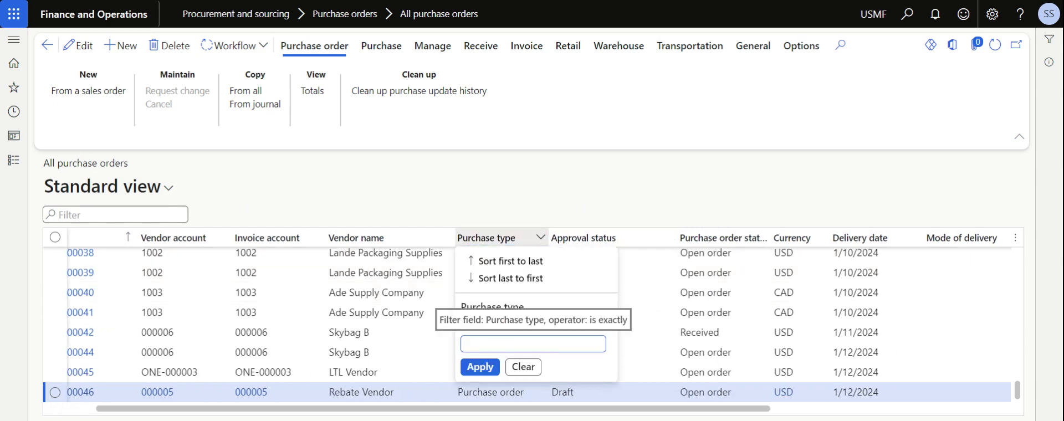
text(Retu)
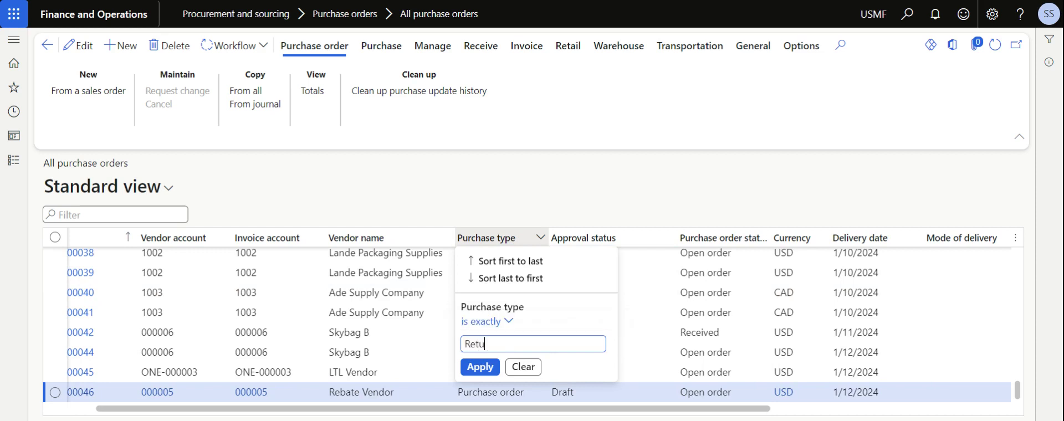
text(rned ord)
key(Escape)
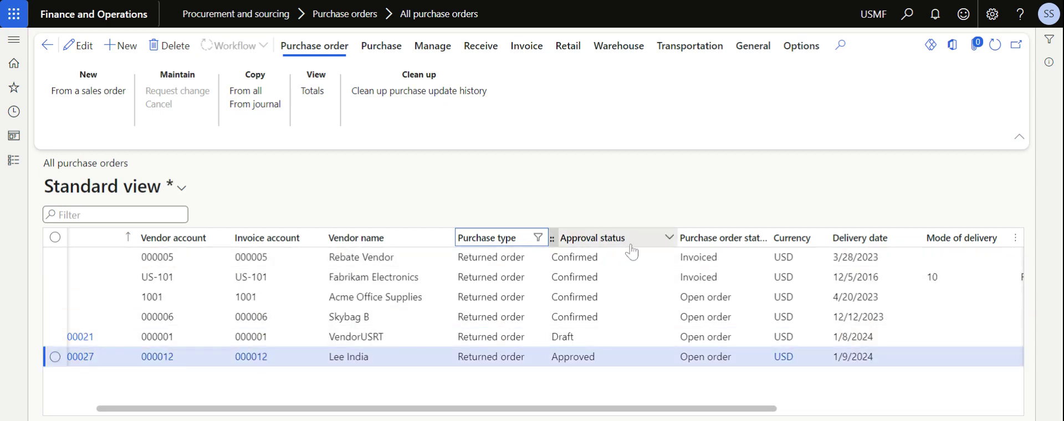
Step: Filter the returned orders further to those with the approval status Confirmed
click(630, 246)
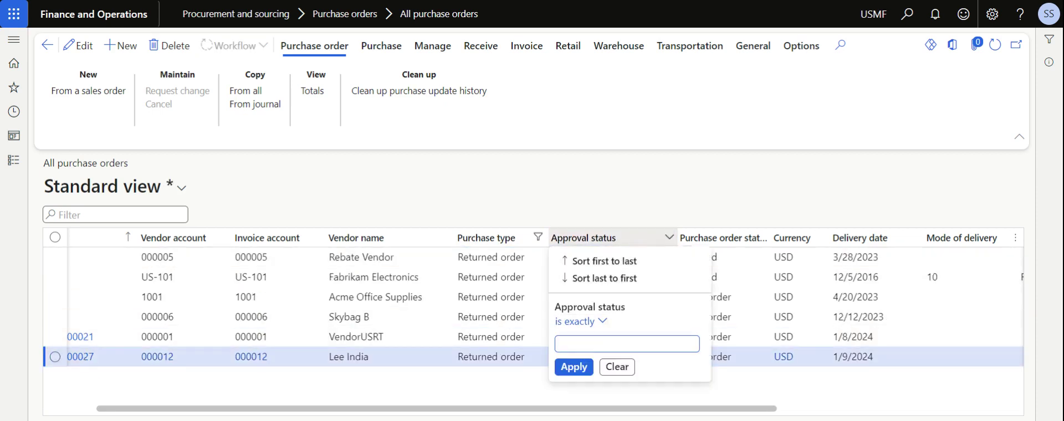
text(confirmed)
key(Return)
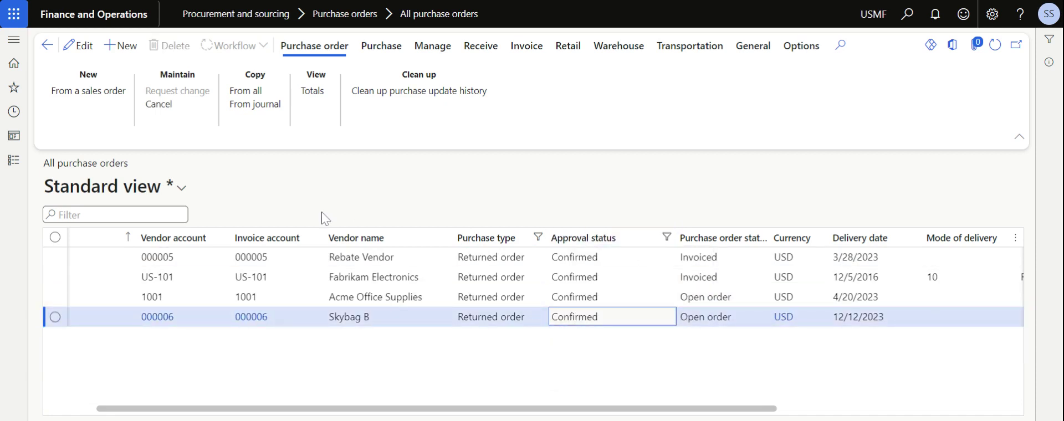
Step: Save the filtered purchase order list as a new view named "Confirmed Returned orders"
click(173, 187)
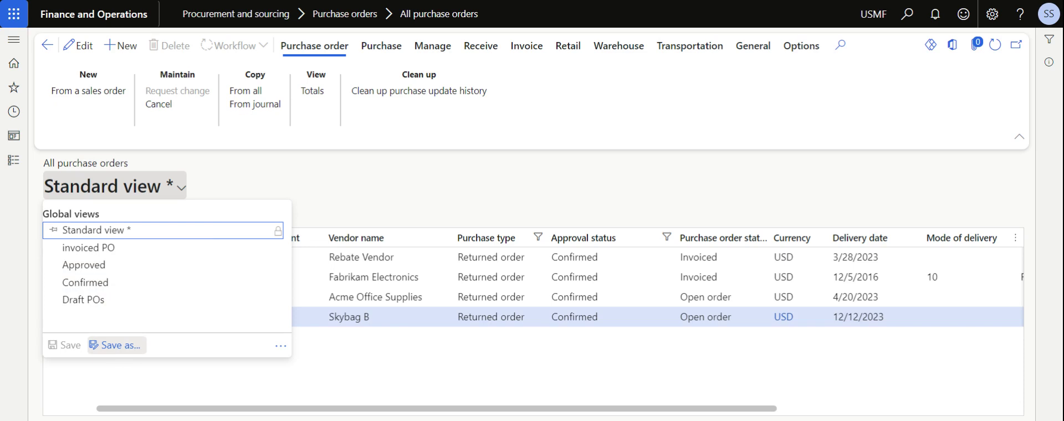
click(117, 345)
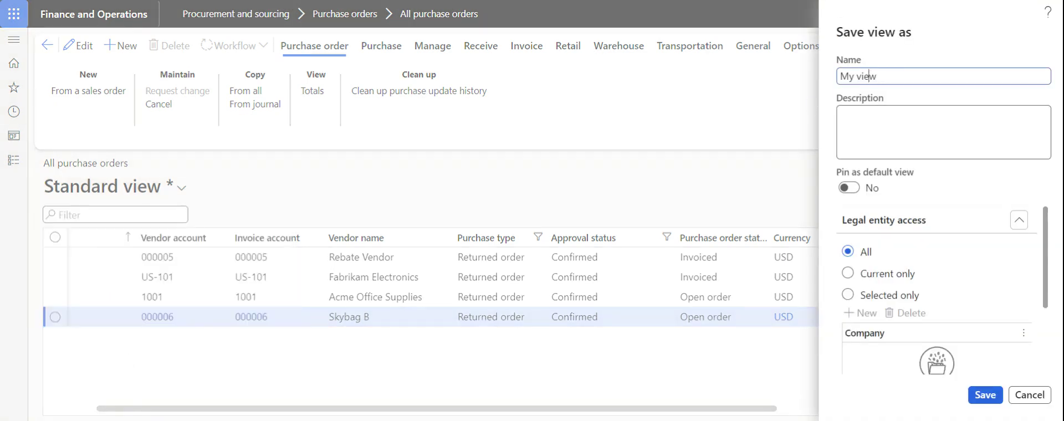
triple_click(876, 76)
text(COnfirme)
key(BackSpace)
key(BackSpace)
key(BackSpace)
key(BackSpace)
text(onfirmed Reutnred)
key(BackSpace)
key(BackSpace)
key(BackSpace)
key(BackSpace)
key(BackSpace)
key(BackSpace)
key(BackSpace)
key(BackSpace)
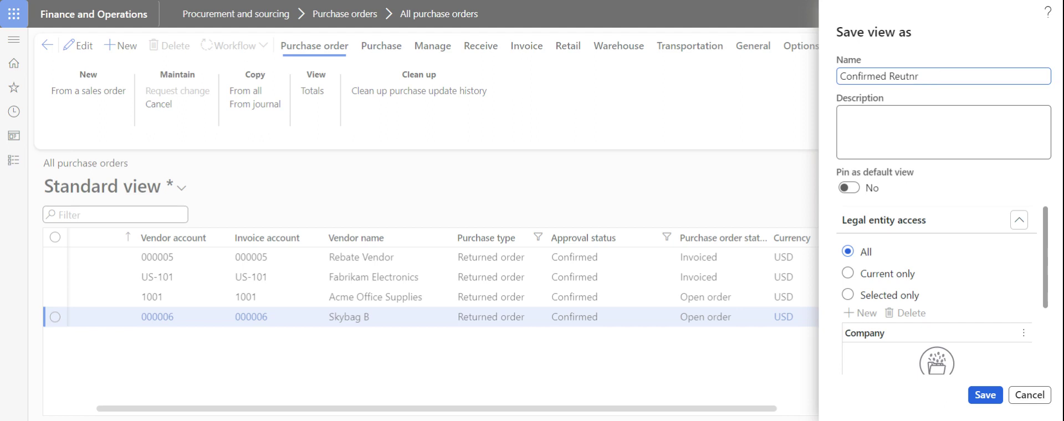
text(etured)
text(d orders)
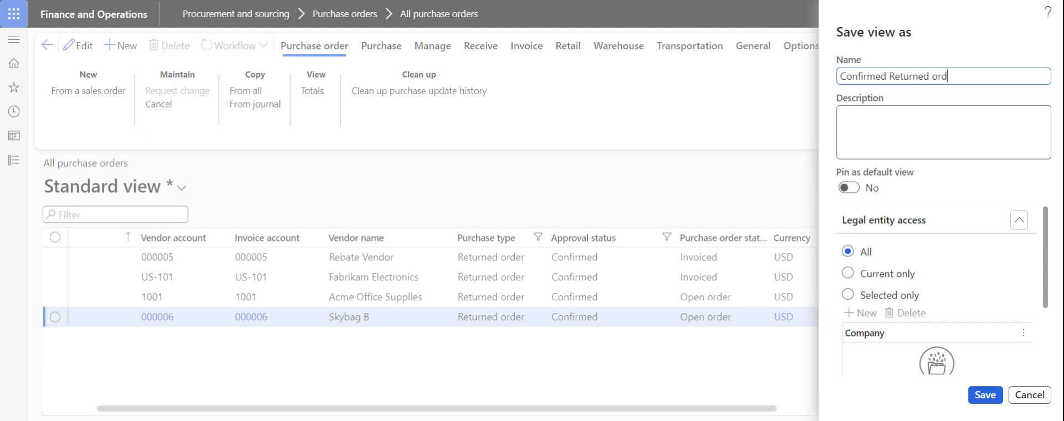
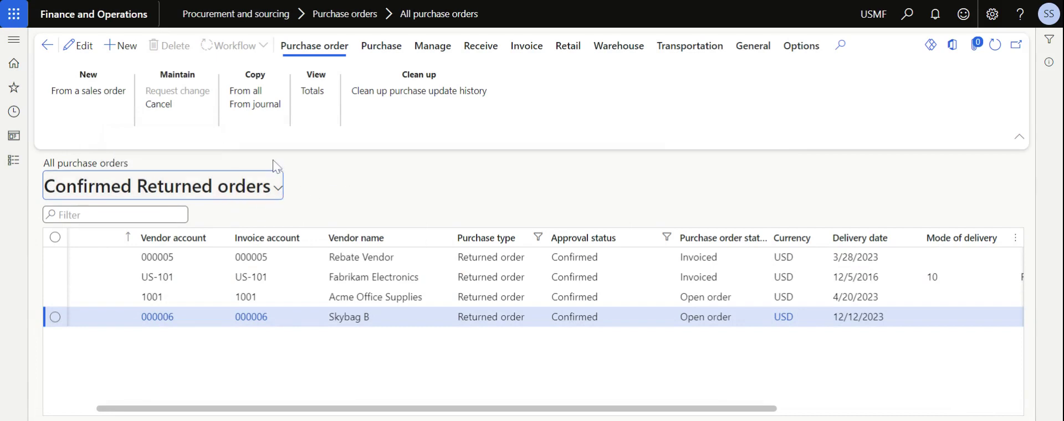
Step: Start adding the Confirmed Returned orders view to the PO - Summary Space workspace as a tile, and open the tile's configuration
click(801, 45)
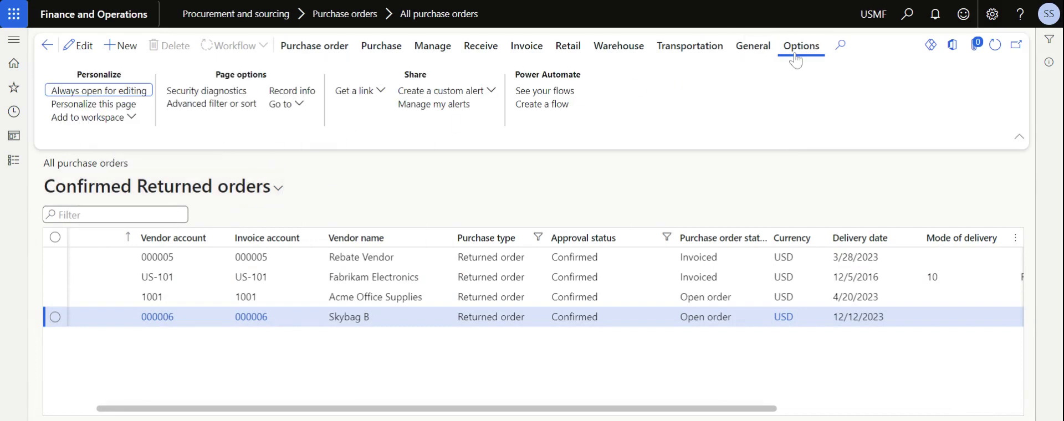
click(127, 120)
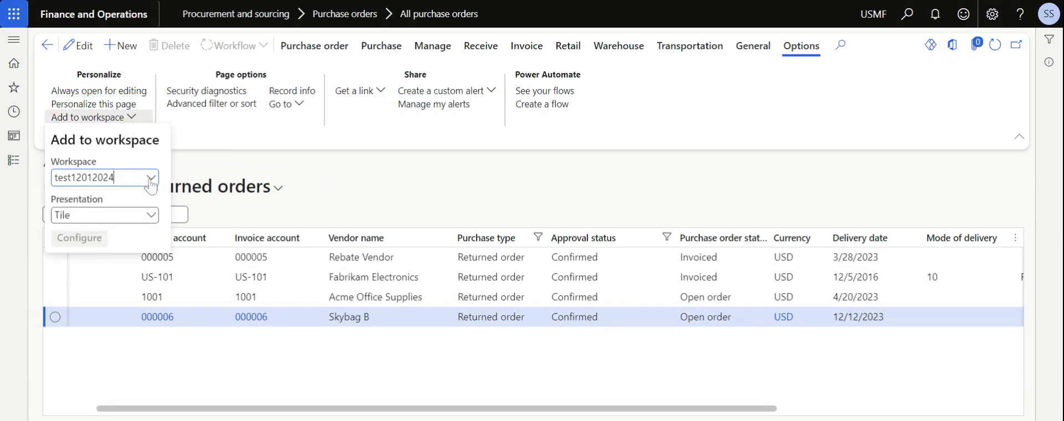
click(151, 179)
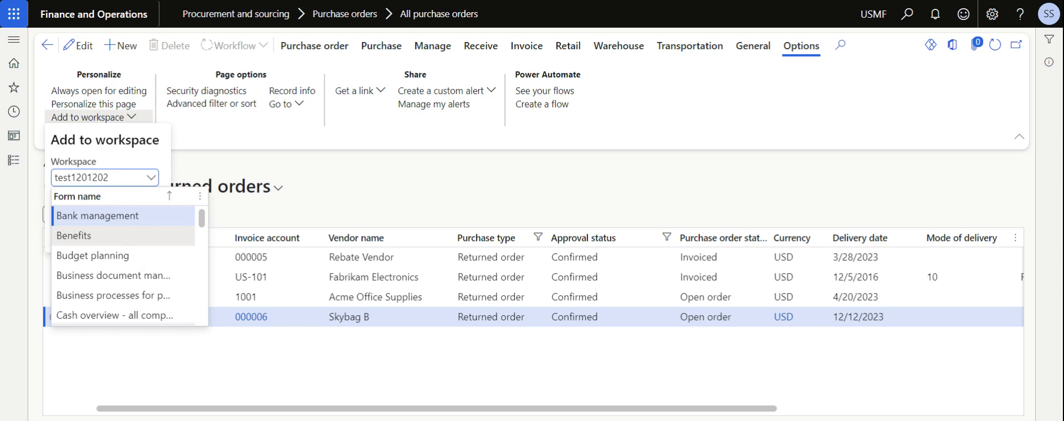
key(ctrl+a)
key(BackSpace)
text(po)
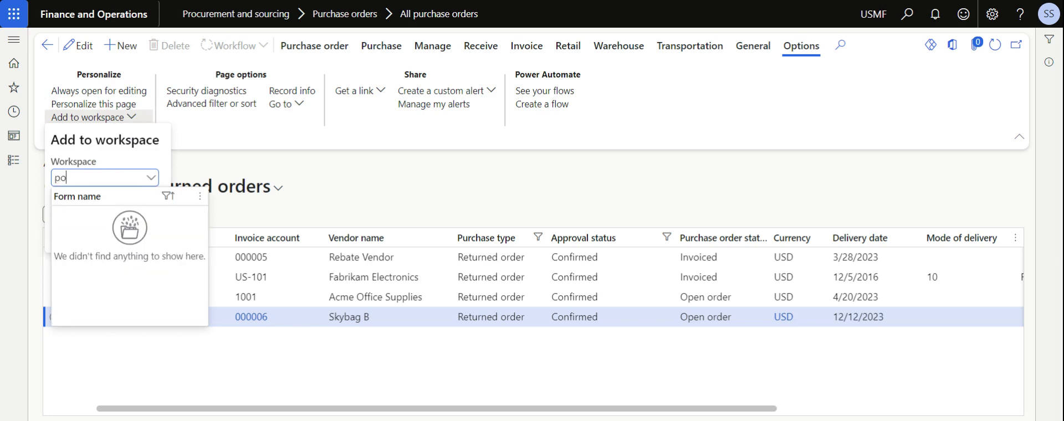
key(BackSpace)
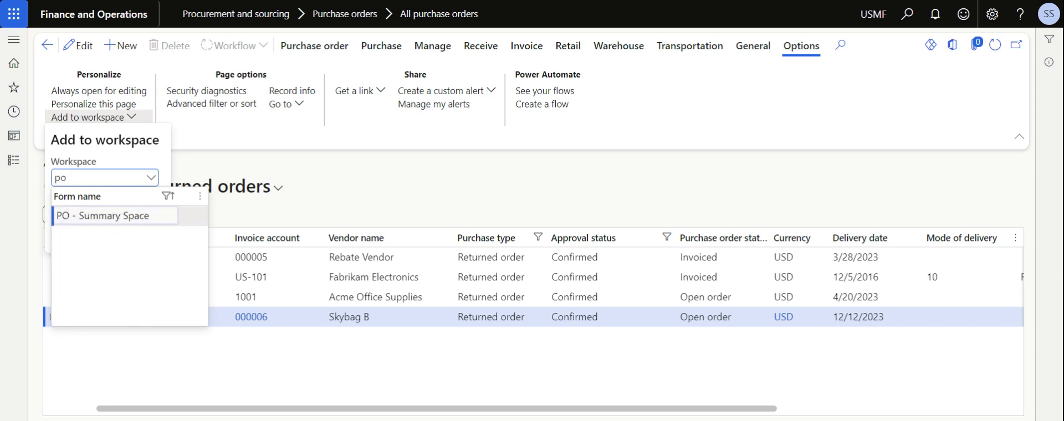
key(Return)
click(153, 218)
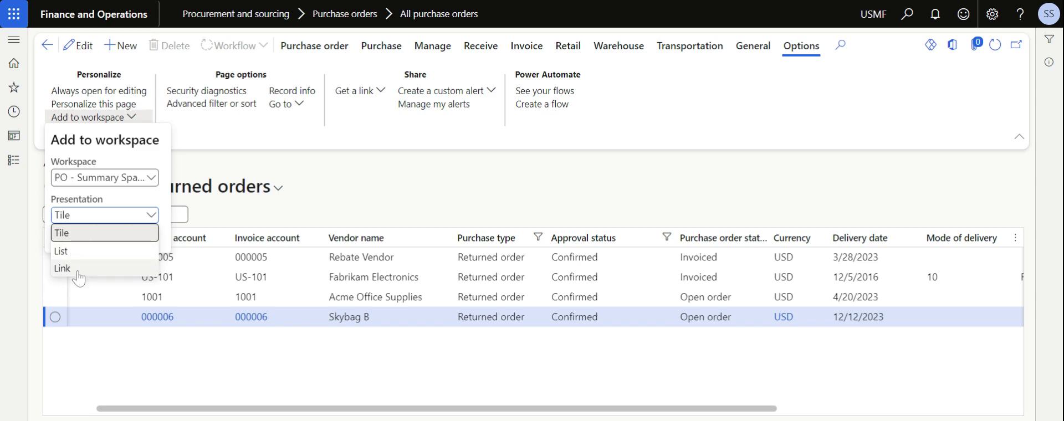
click(86, 240)
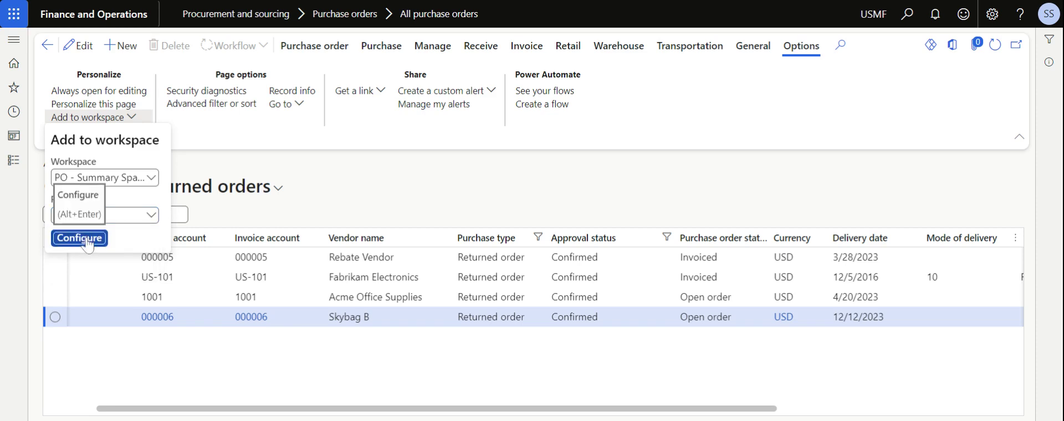
click(86, 238)
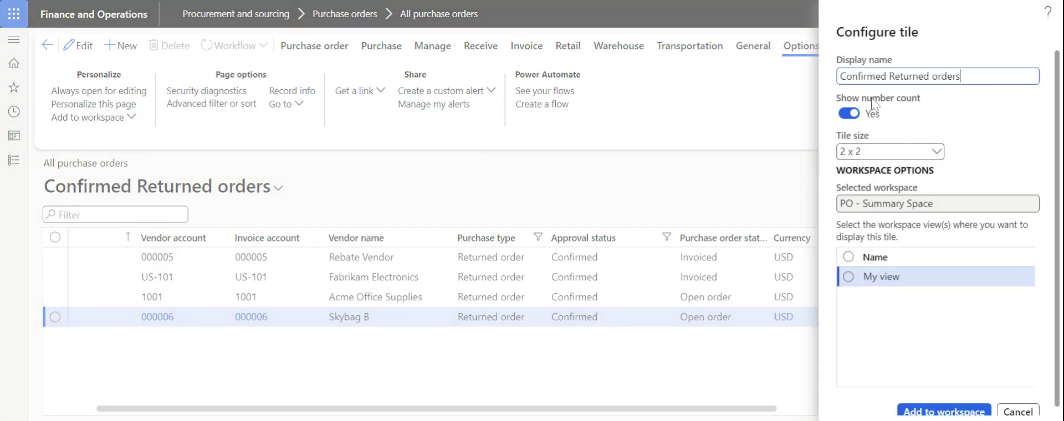
Step: Set the tile size to 2 x 4, select My view as the workspace view and add the tile to the workspace
click(941, 156)
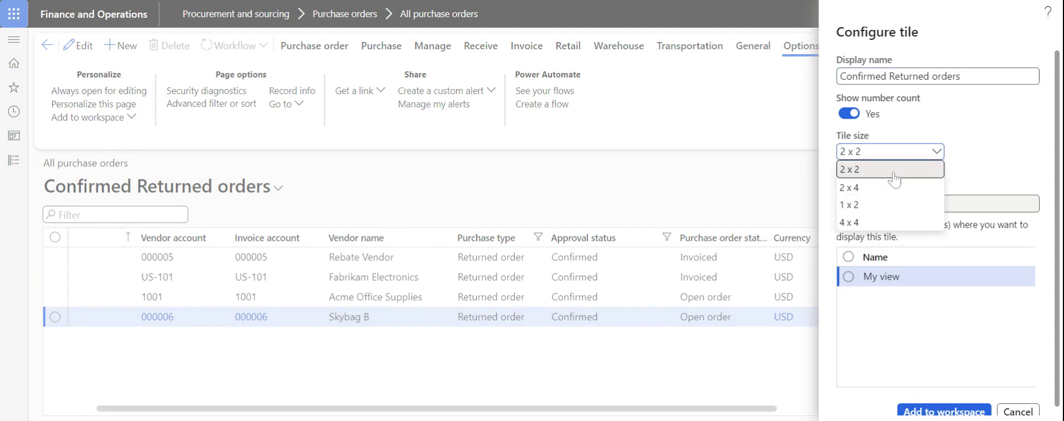
click(881, 188)
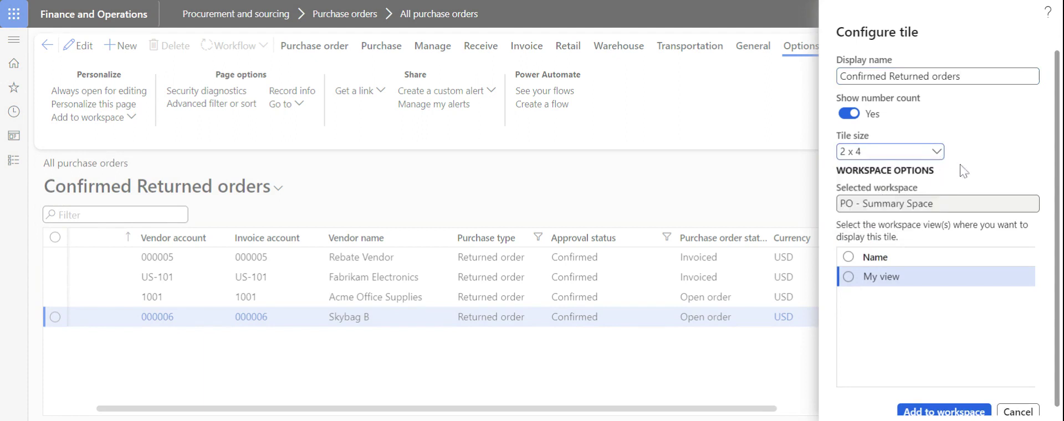
click(847, 279)
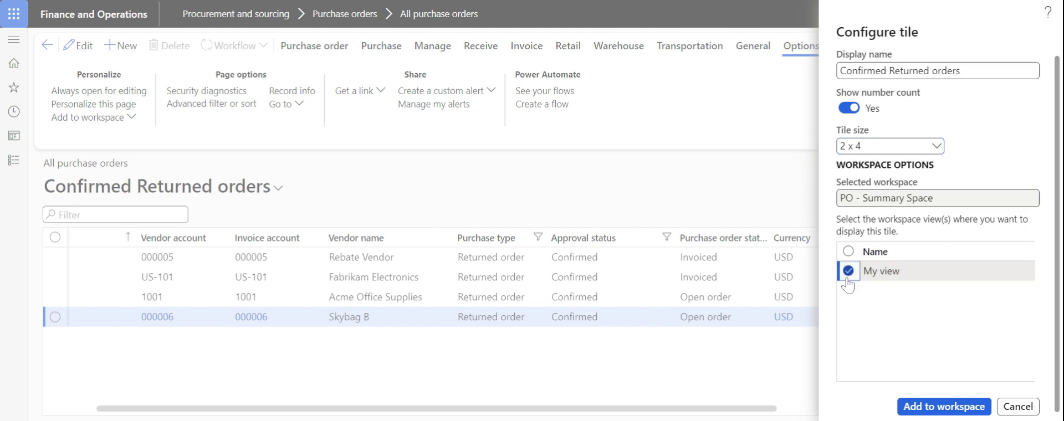
click(943, 407)
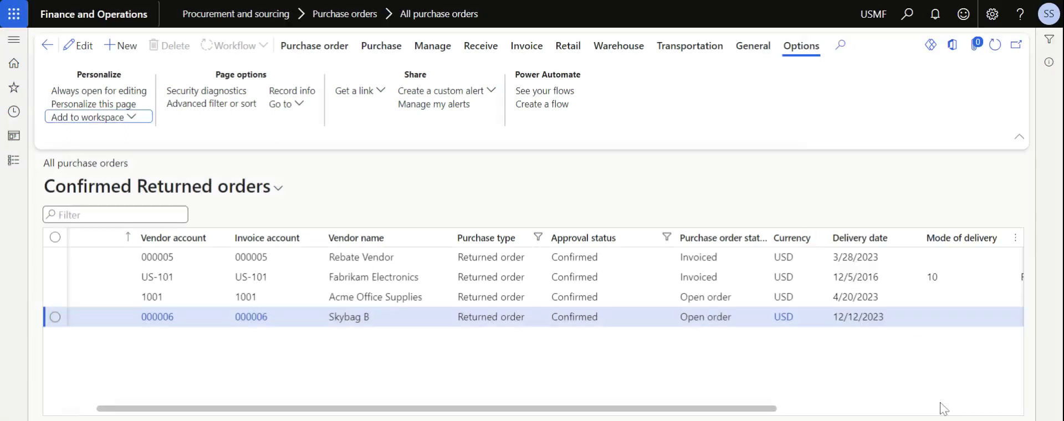
Step: Switch to the Approved purchase order view and add it to the PO - Summary Space workspace as a tile in My view
click(275, 189)
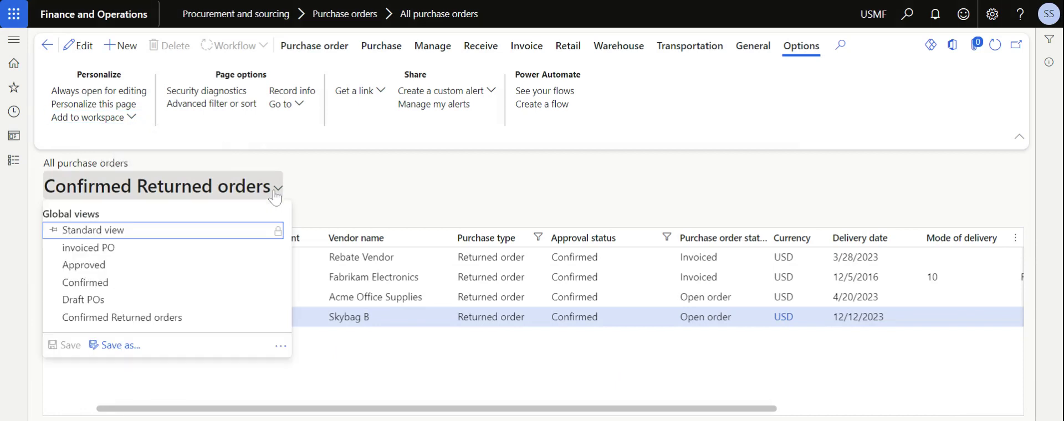
click(108, 267)
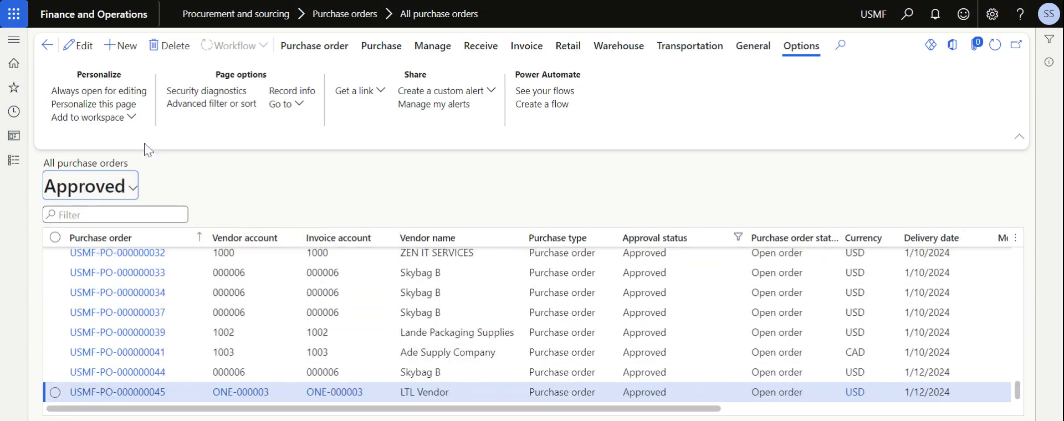
click(130, 119)
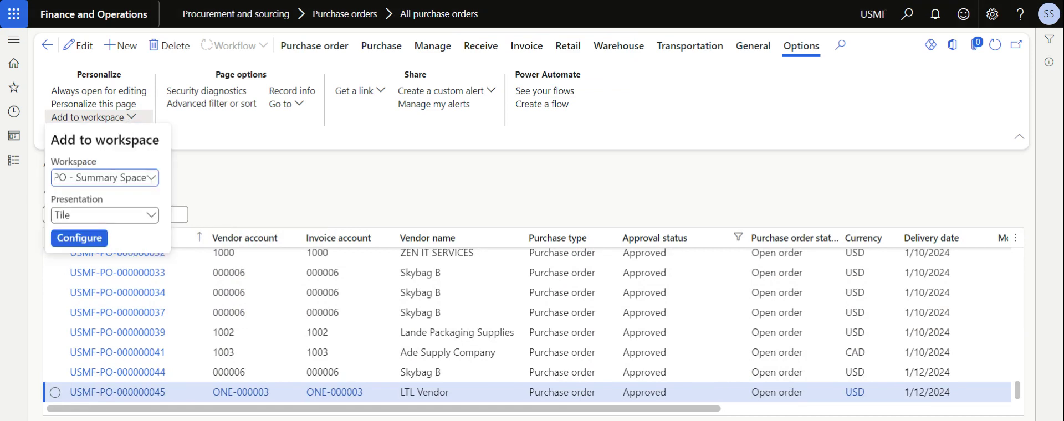
click(93, 239)
click(150, 215)
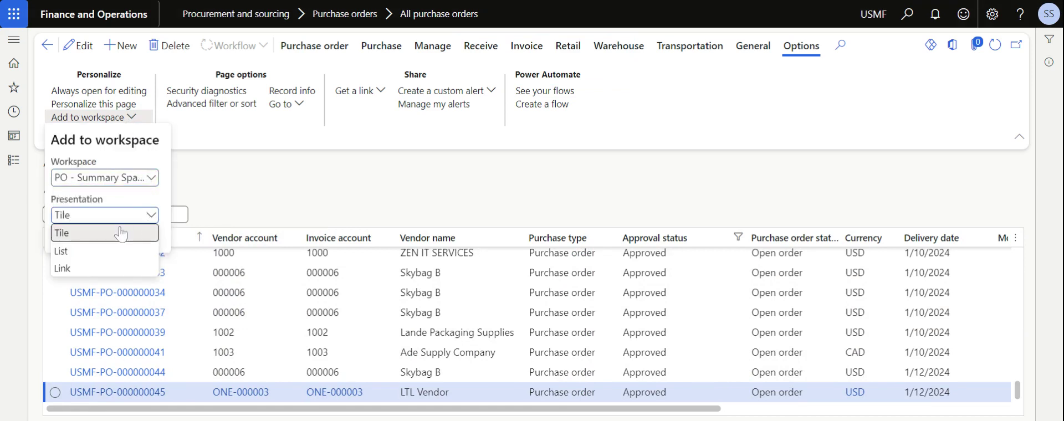
click(122, 229)
click(80, 238)
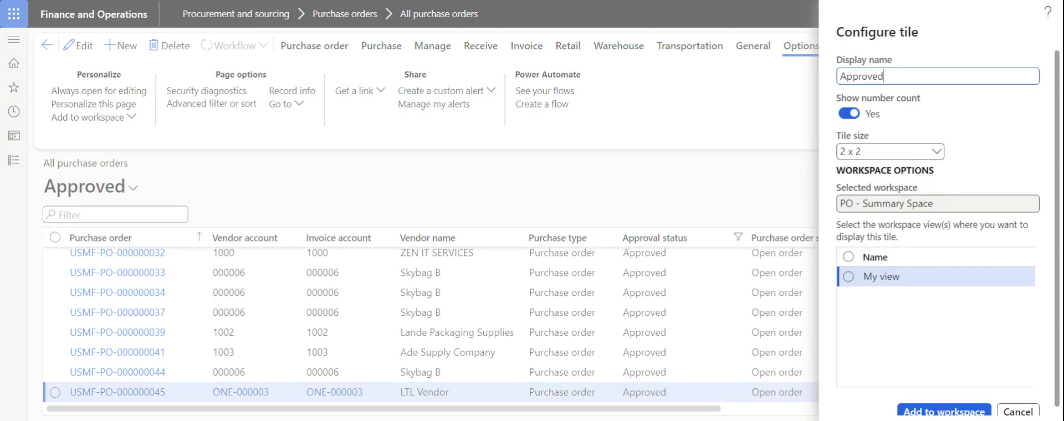
click(848, 276)
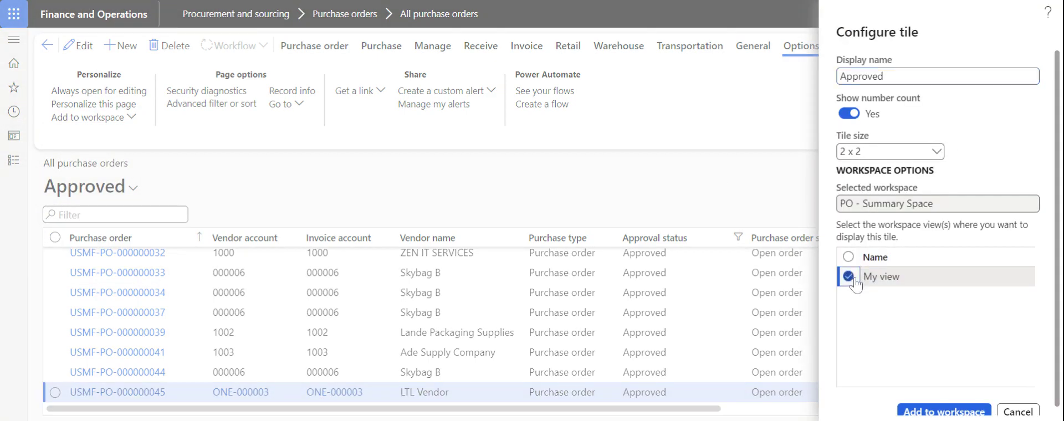
click(917, 413)
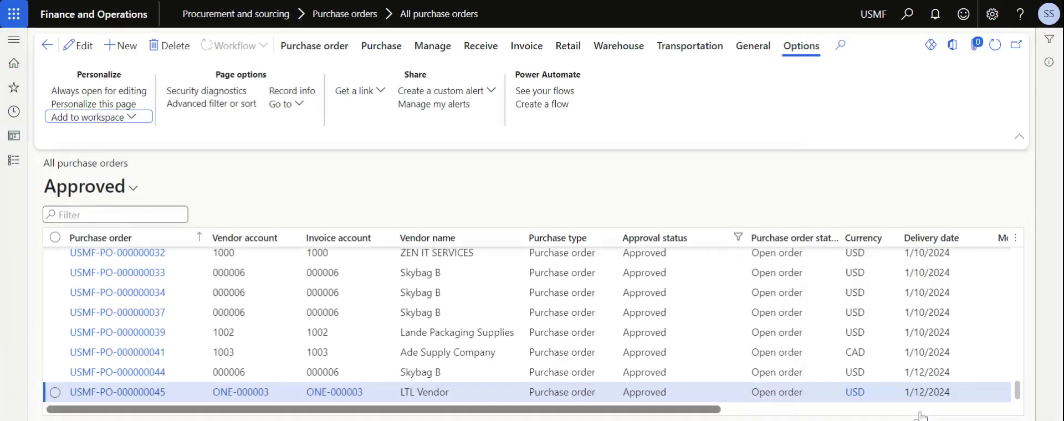
Step: Switch to the Confirmed view and add it to the PO - Summary Space workspace as a tile named "Confirmed POs" in My view
click(129, 194)
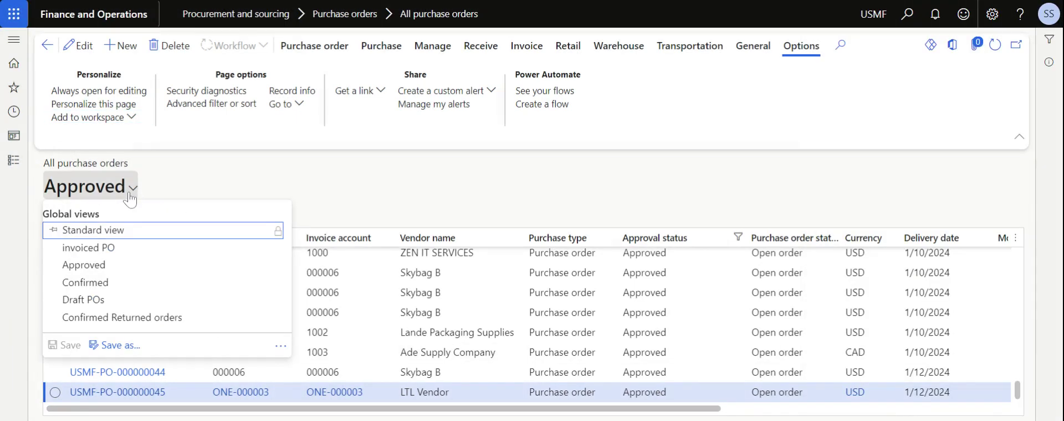
click(97, 283)
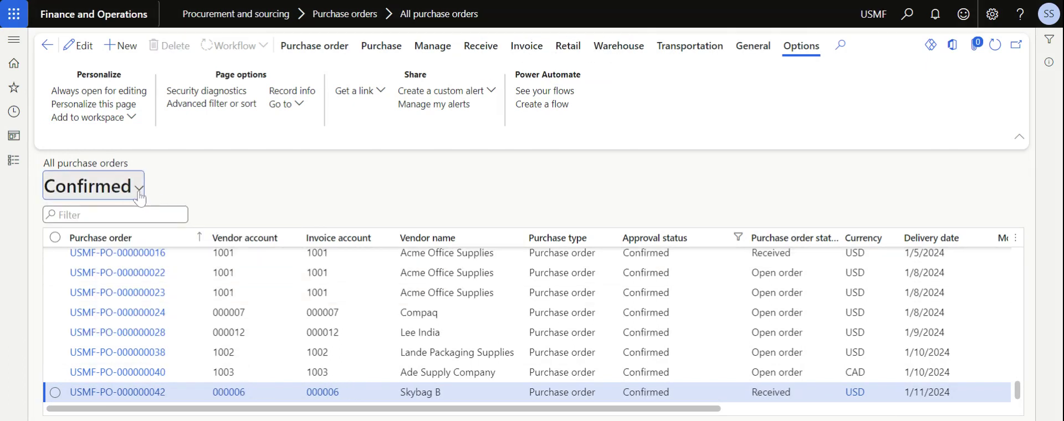
click(128, 118)
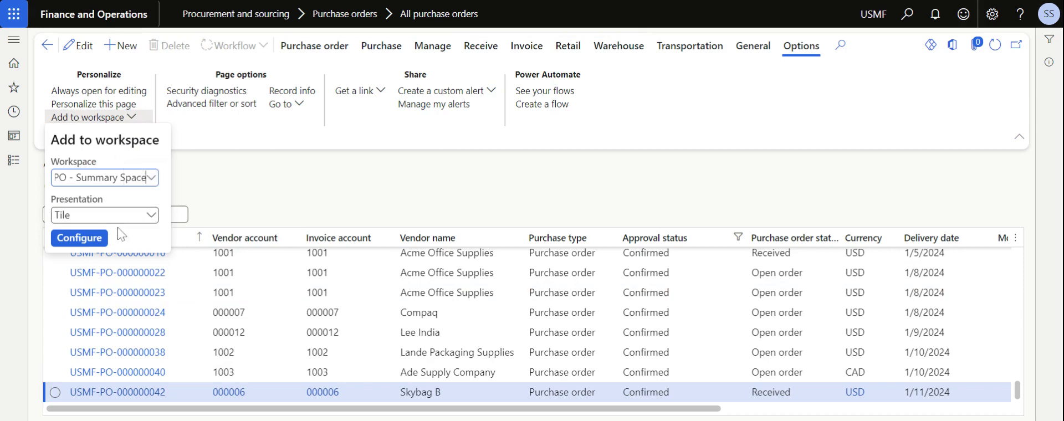
click(79, 237)
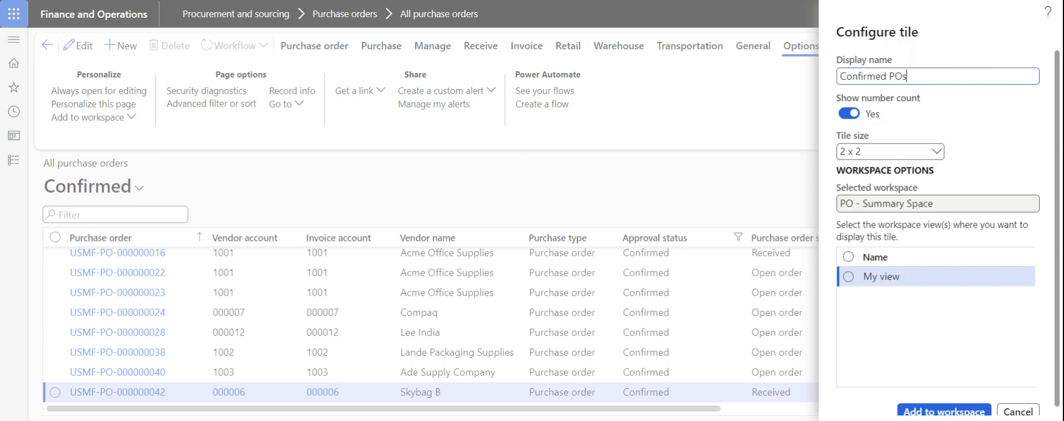
click(848, 276)
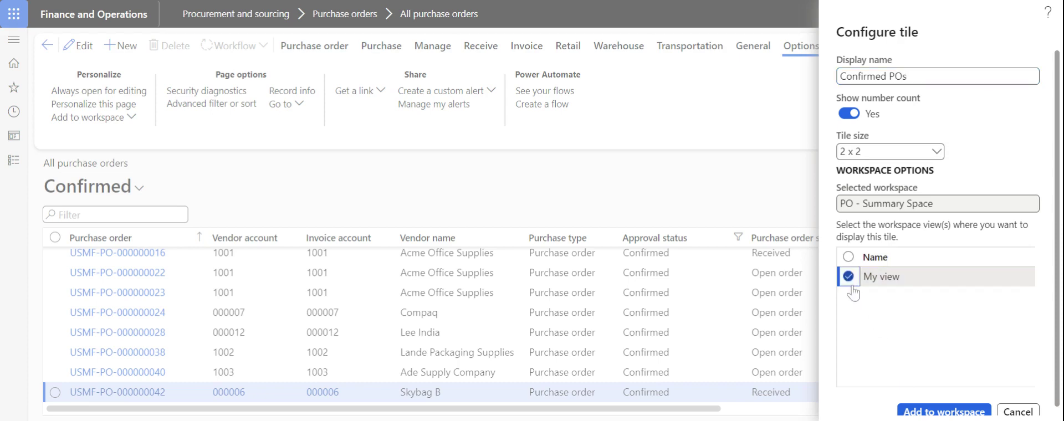
click(928, 416)
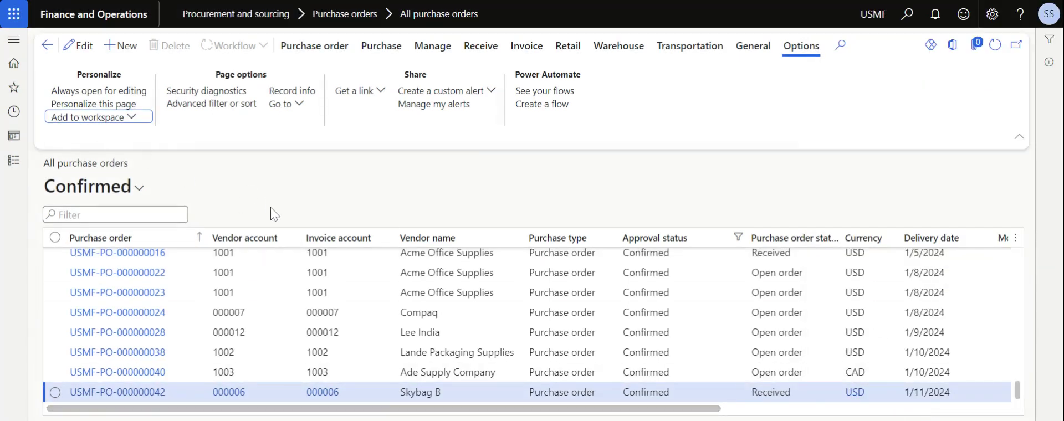
click(140, 188)
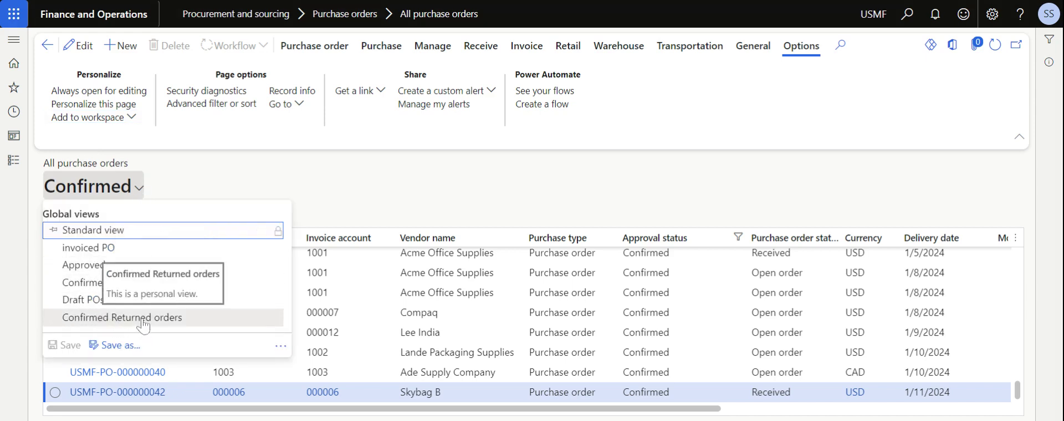
click(132, 117)
click(131, 117)
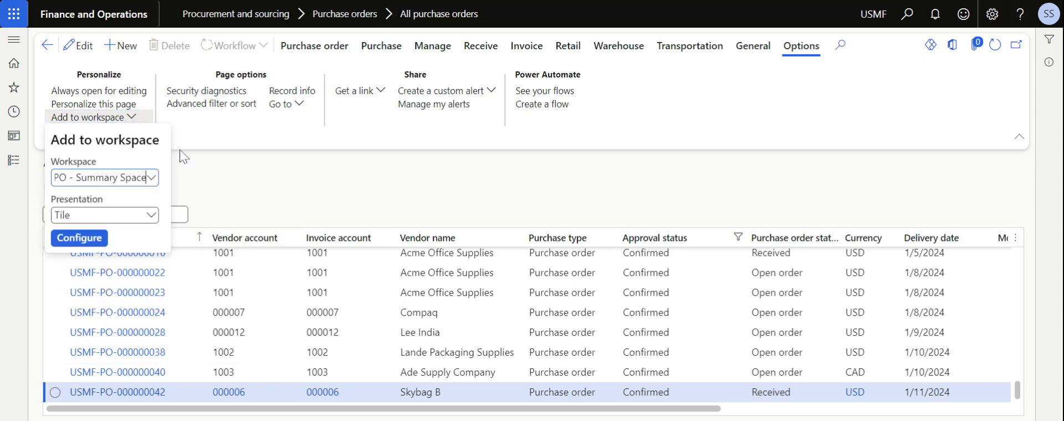
click(219, 175)
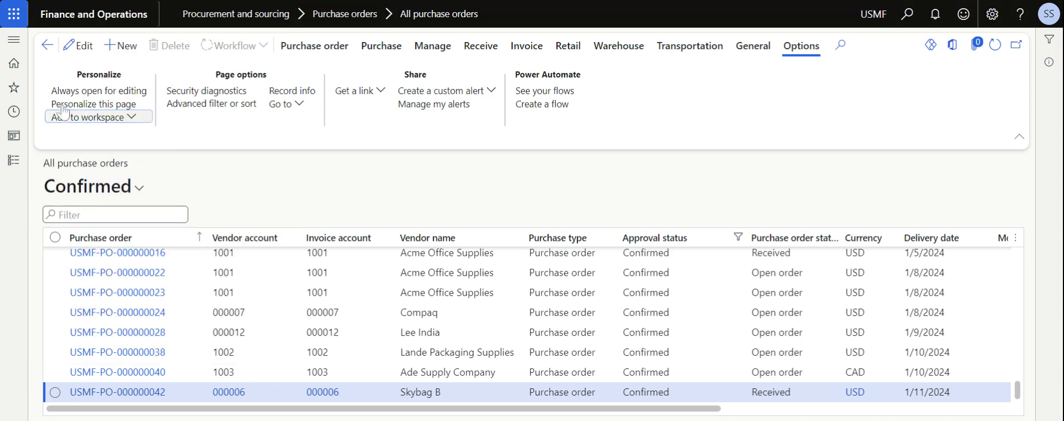
Step: Go to the home page and open the PO - Summary Space workspace to check its tiles
click(77, 25)
scroll(326, 262, down, 10)
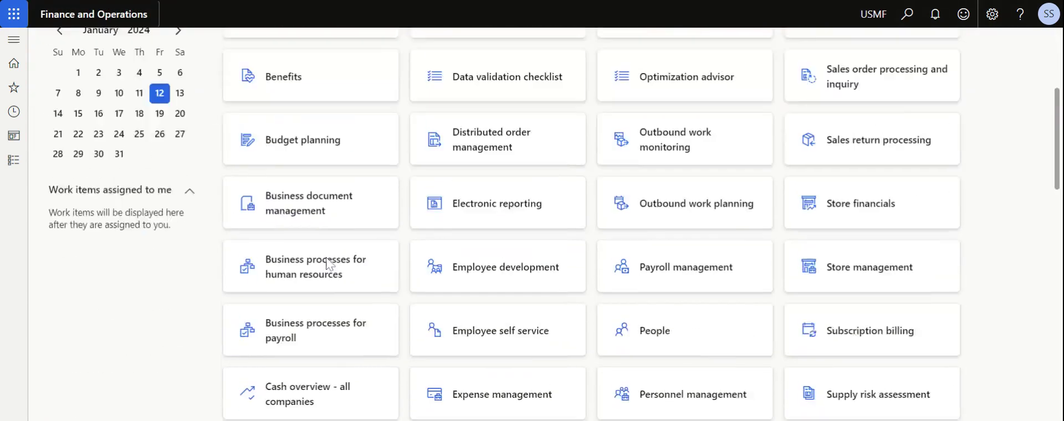
scroll(327, 260, down, 3)
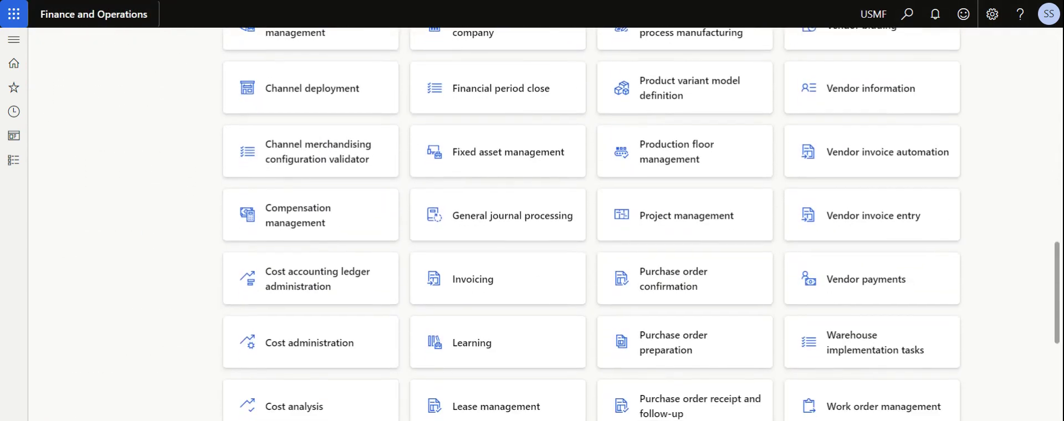
scroll(662, 307, down, 1)
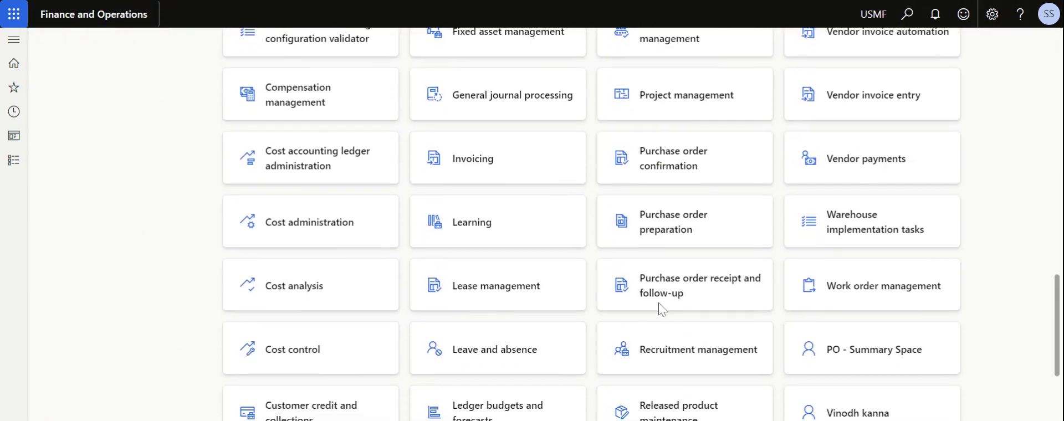
click(831, 352)
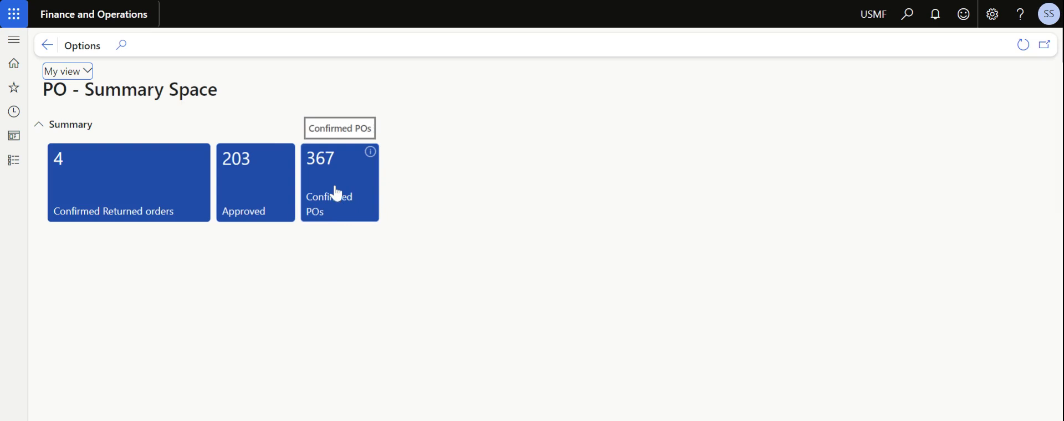
Step: Return to All purchase orders in Procurement and sourcing and switch to the Confirmed view
click(14, 161)
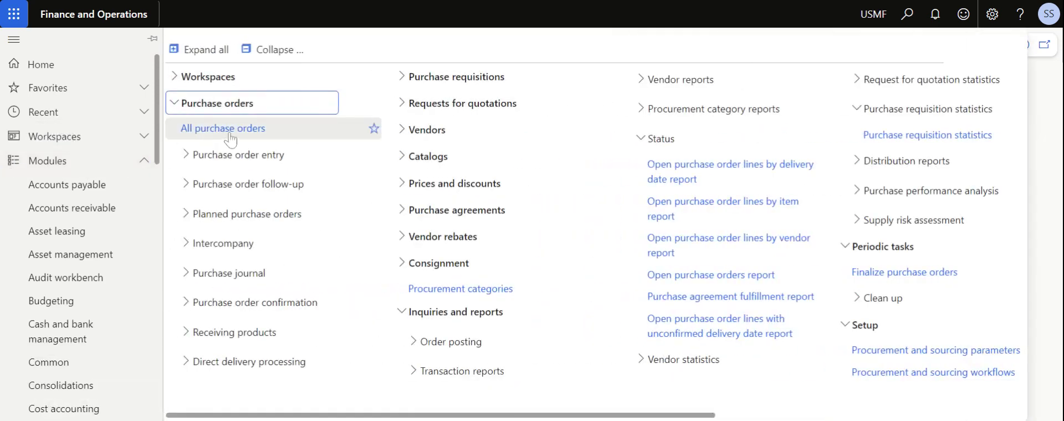
click(230, 129)
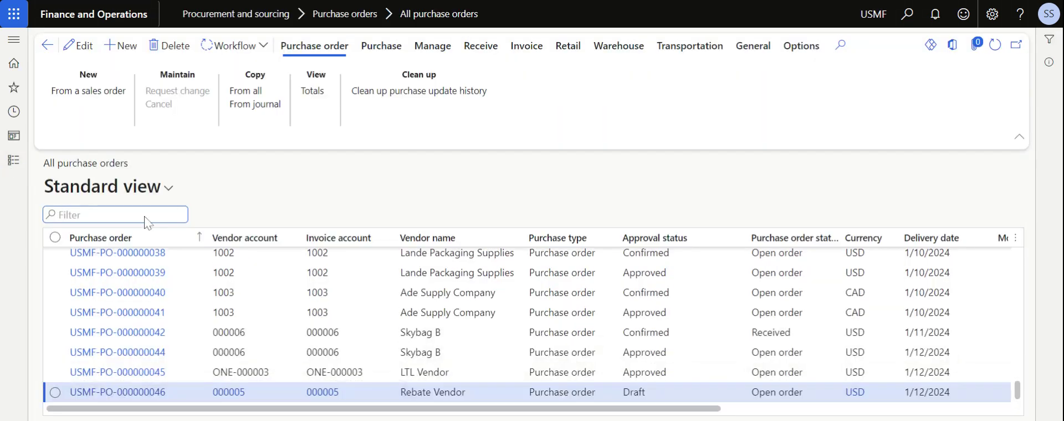
click(161, 195)
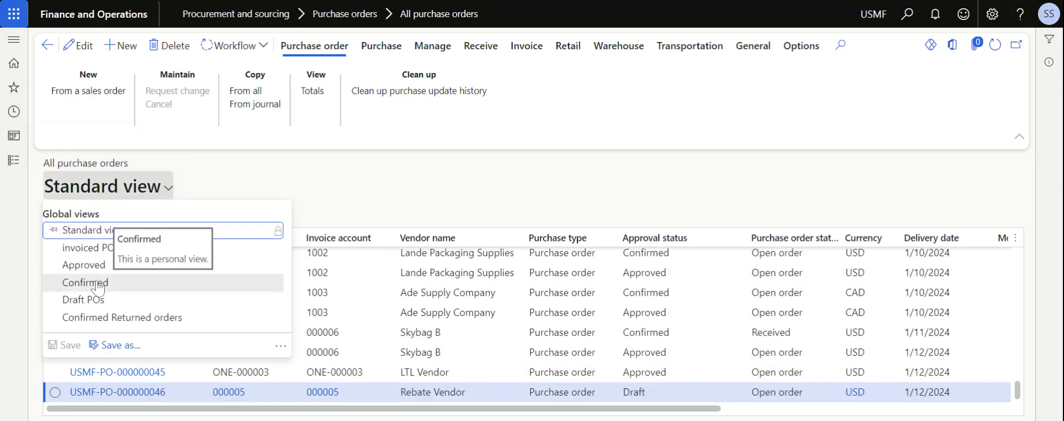
click(86, 281)
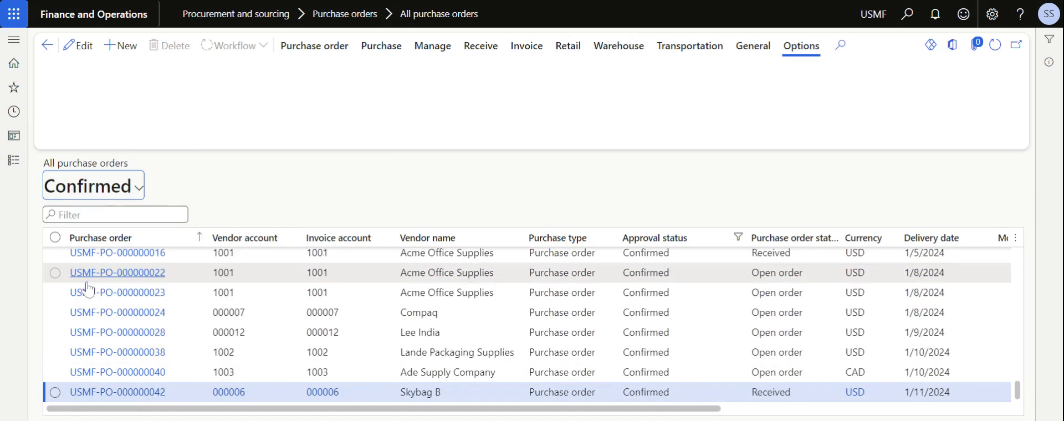
Step: Start adding the Confirmed view to the PO - Summary Space workspace as a list with the style Tabular (up to 8 columns)
click(88, 117)
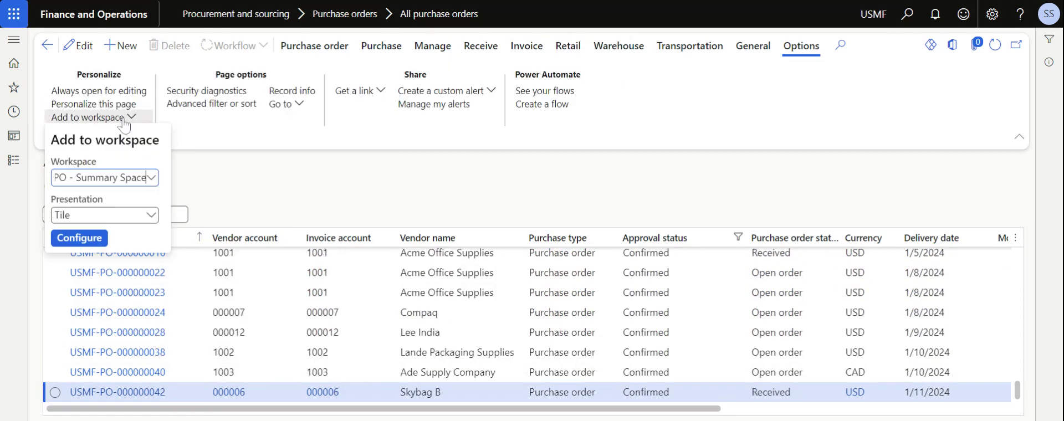
click(158, 220)
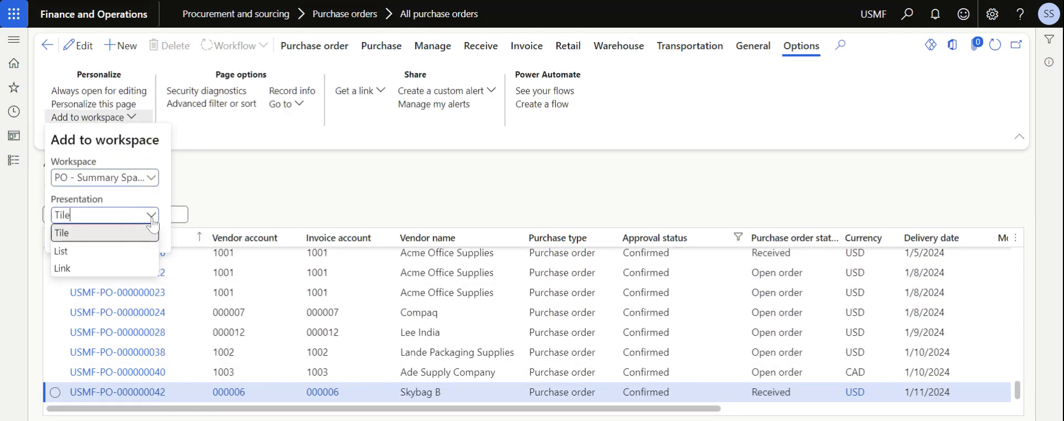
click(102, 258)
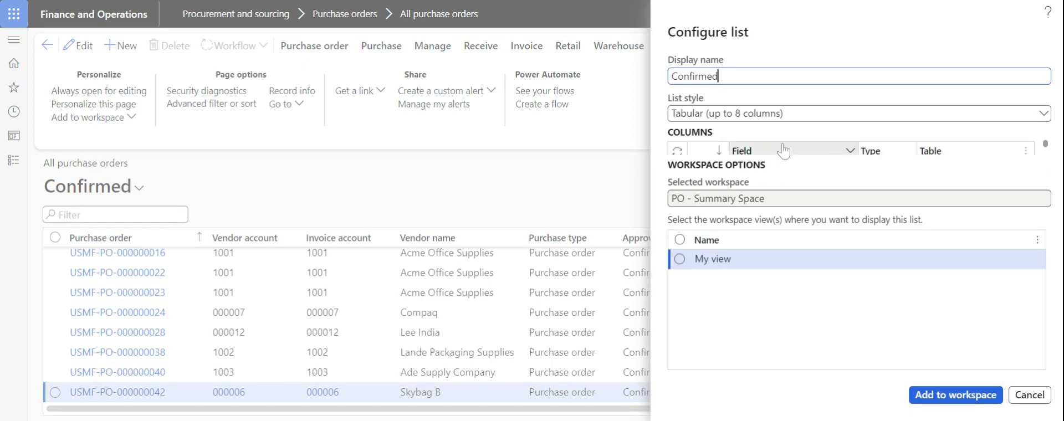
click(1044, 115)
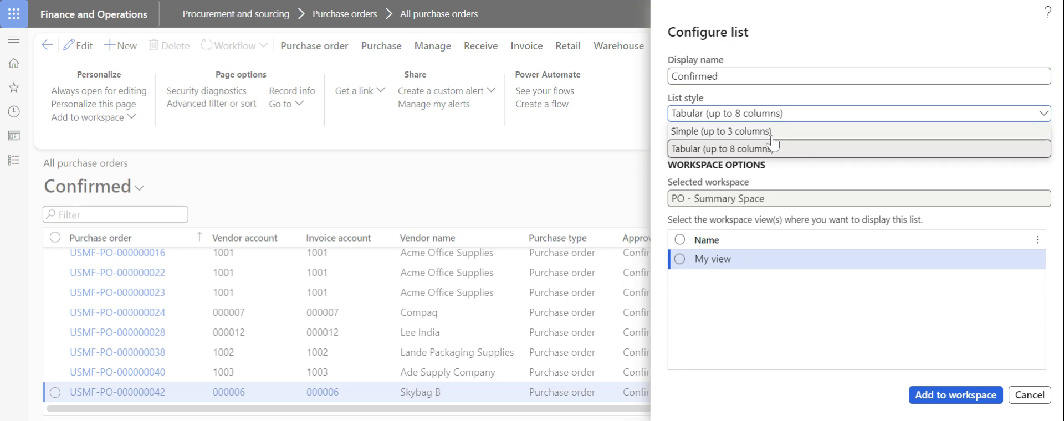
click(786, 149)
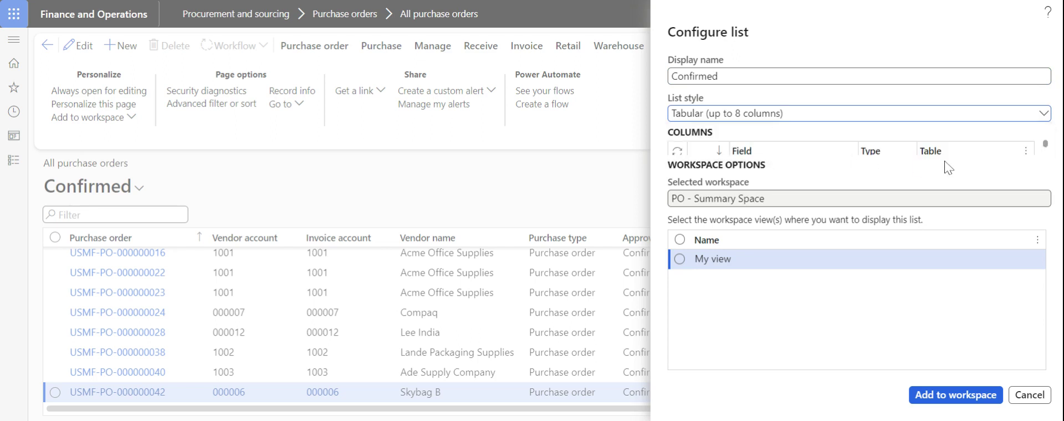
Step: Look through the list's column fields, select My view as the workspace view and add the Confirmed list to the workspace
scroll(1053, 161, down, 1)
scroll(1053, 160, down, 2)
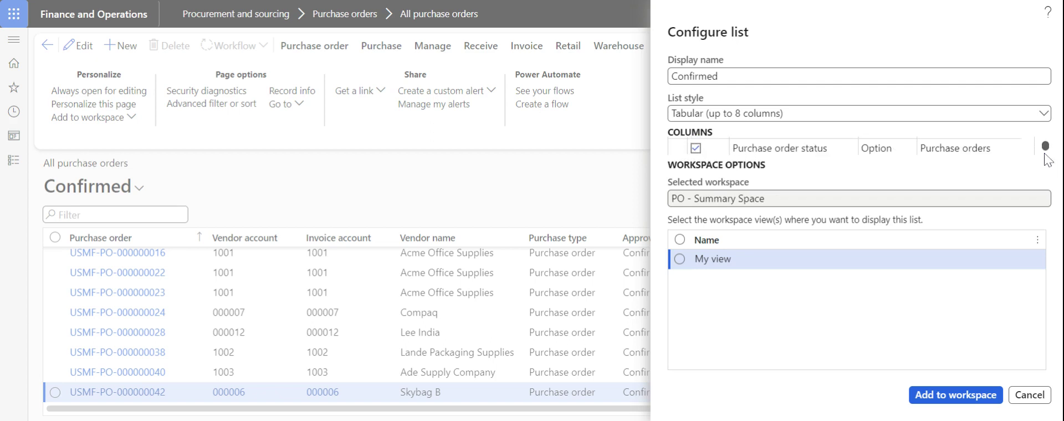
scroll(1045, 156, down, 2)
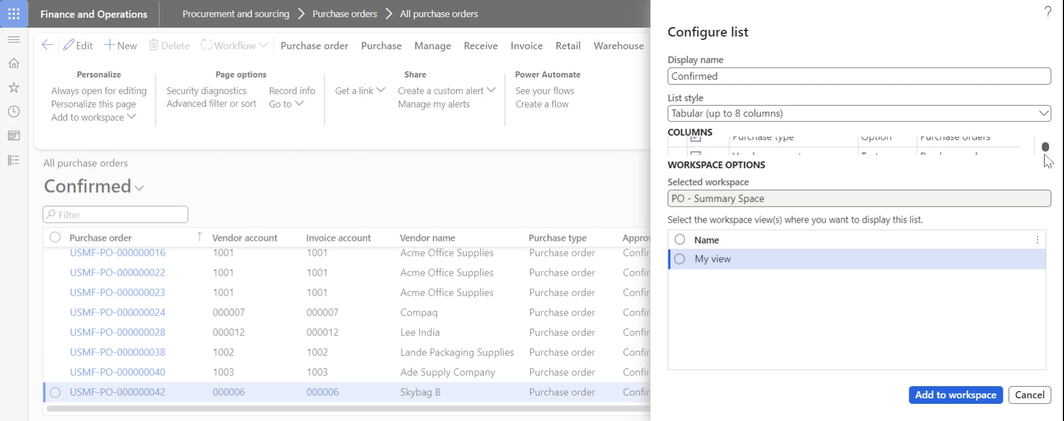
drag(1046, 150, 1046, 145)
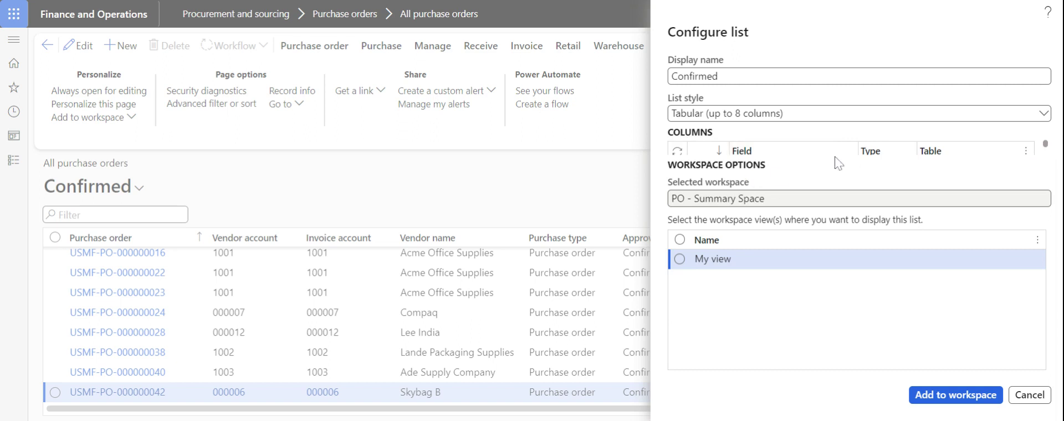
click(718, 76)
click(680, 259)
click(935, 401)
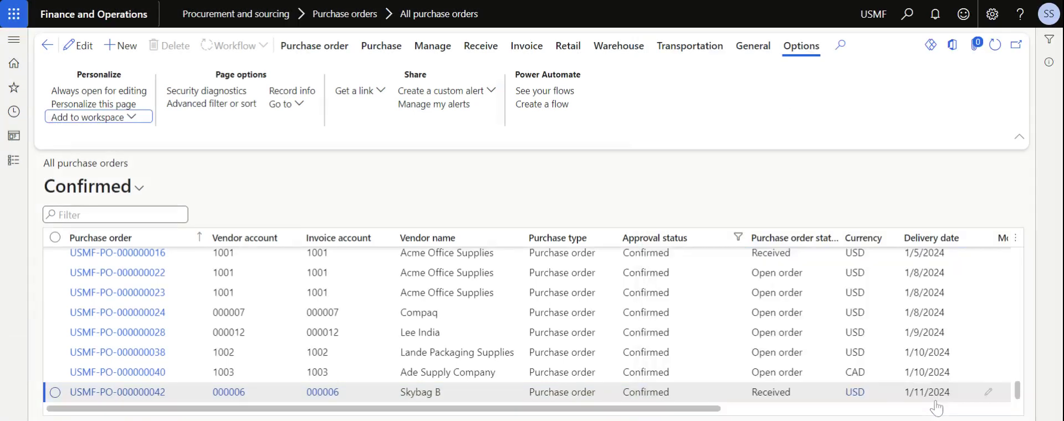
Step: Switch to the Approved view and start adding it to the PO - Summary Space workspace as a list
click(139, 190)
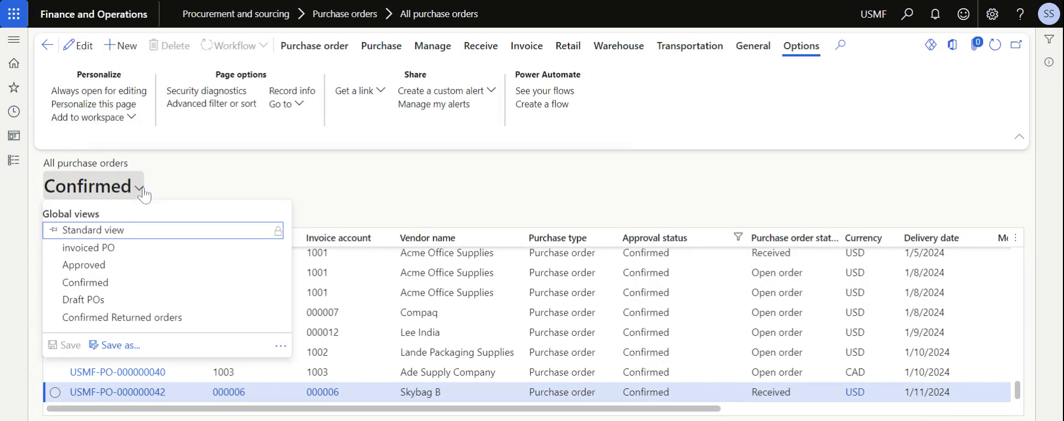
click(103, 269)
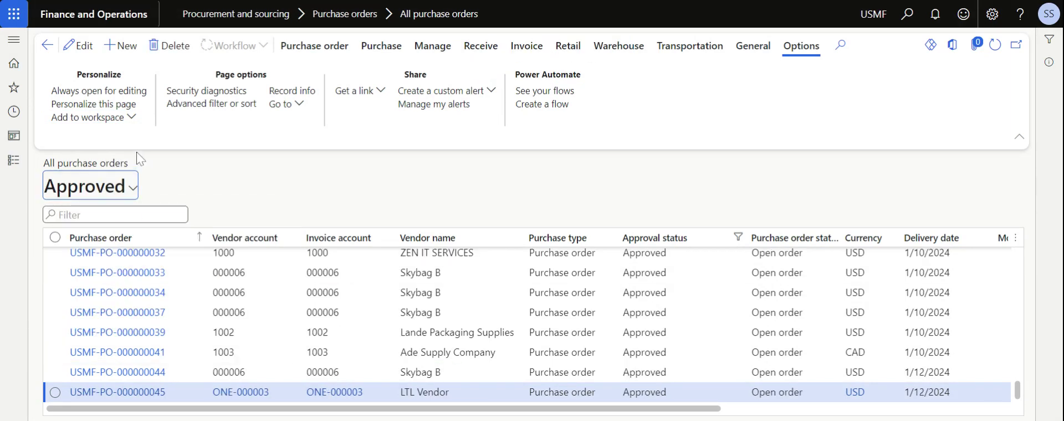
click(125, 118)
click(150, 215)
click(105, 254)
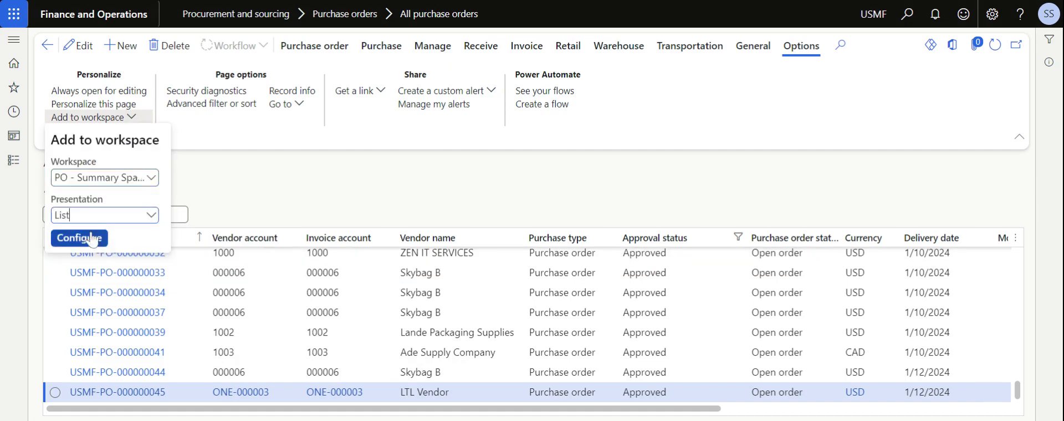
click(80, 238)
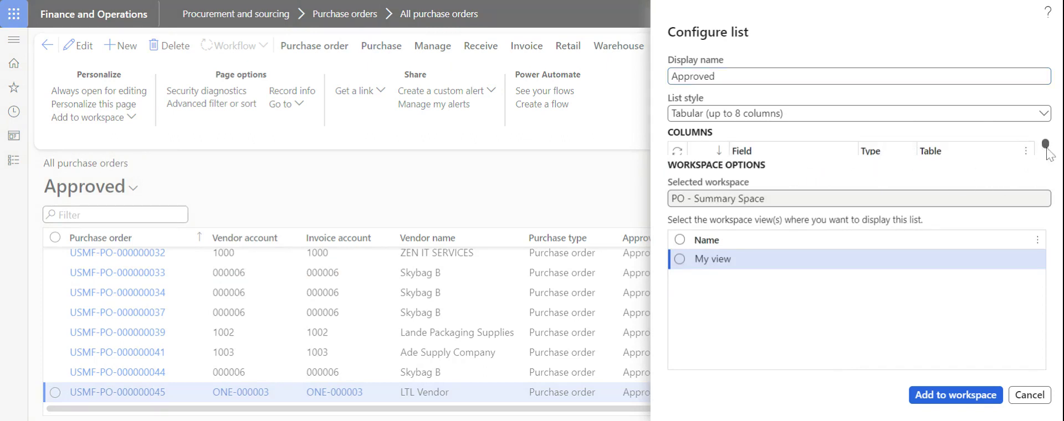
Step: Name the list Approved POs, select My view as the workspace view and add the list to the workspace
drag(1047, 149, 1047, 153)
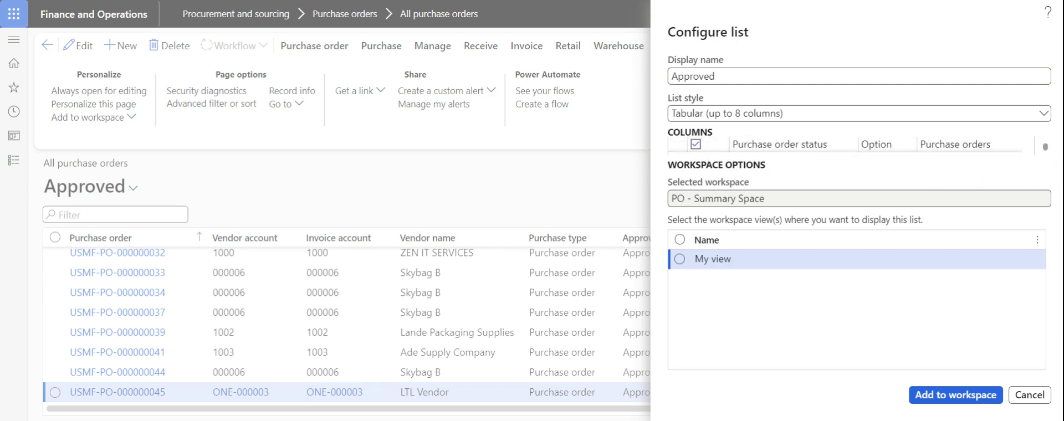
click(679, 262)
click(731, 77)
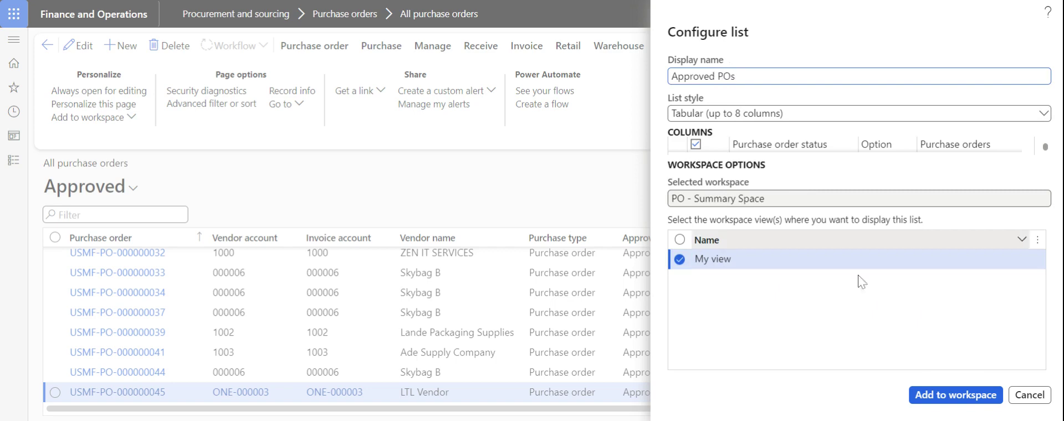
click(931, 396)
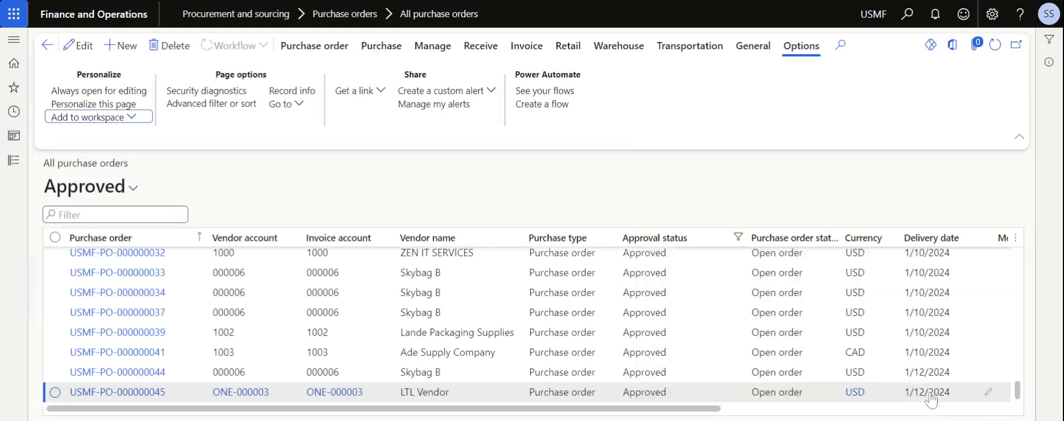
Step: Switch to the Confirmed Returned orders view and start adding it to the PO - Summary Space workspace as a link
click(130, 194)
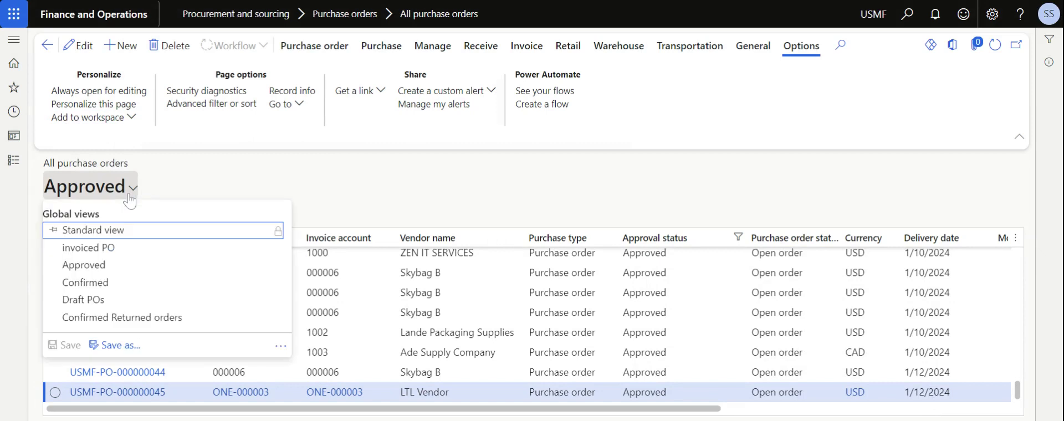
click(96, 324)
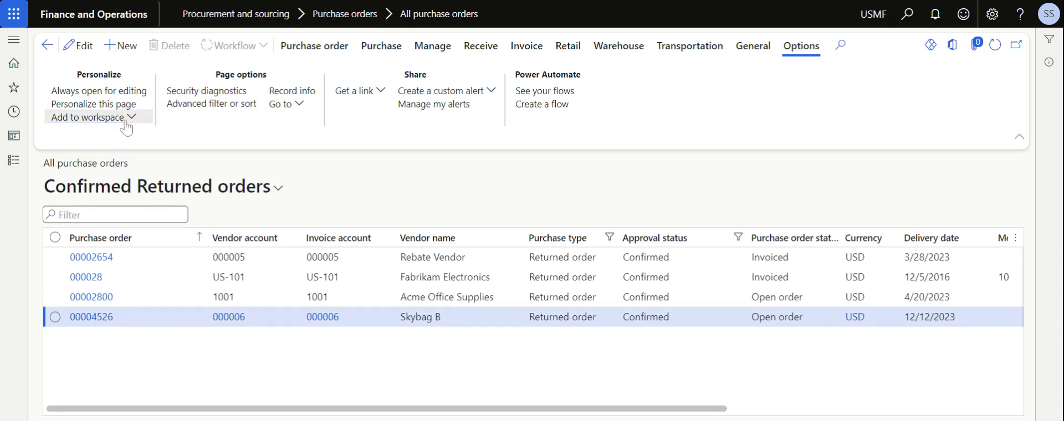
click(126, 123)
click(151, 215)
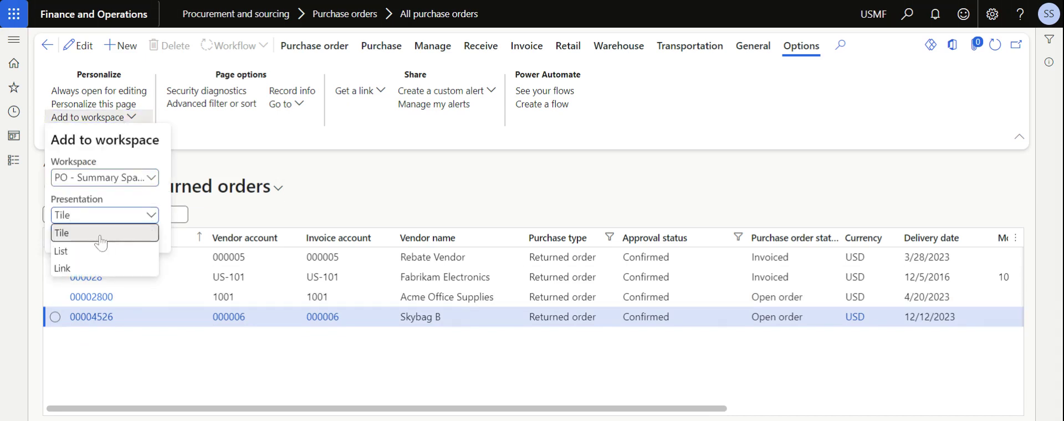
click(78, 269)
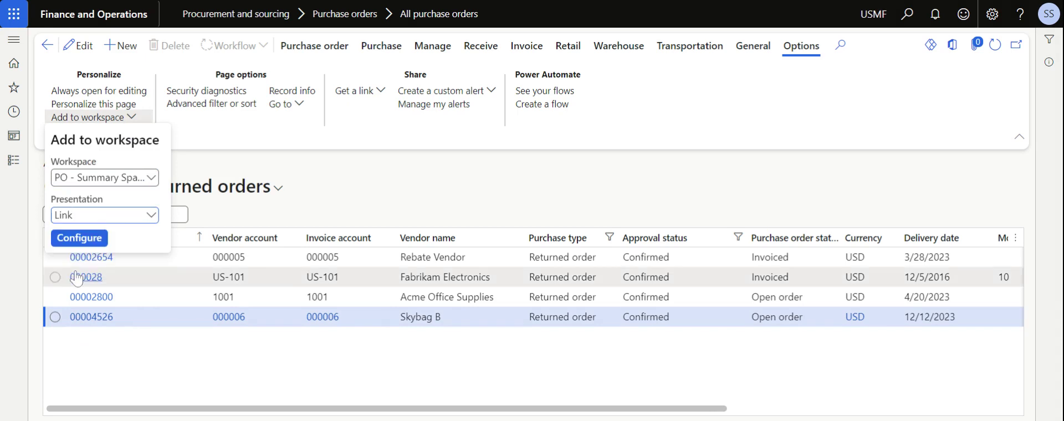
click(80, 238)
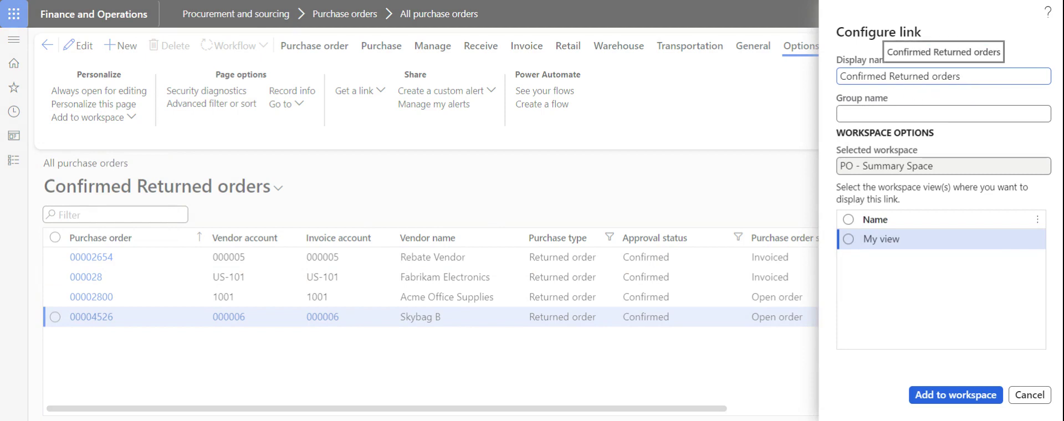
Step: Set the link's display name to Confirmed RPOs and select My view as the workspace view
drag(960, 76, 893, 76)
text(RO)
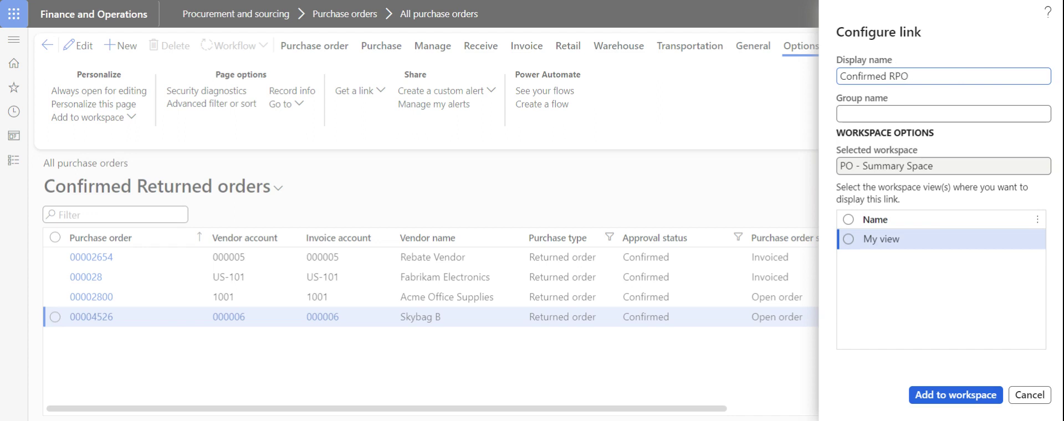
click(849, 239)
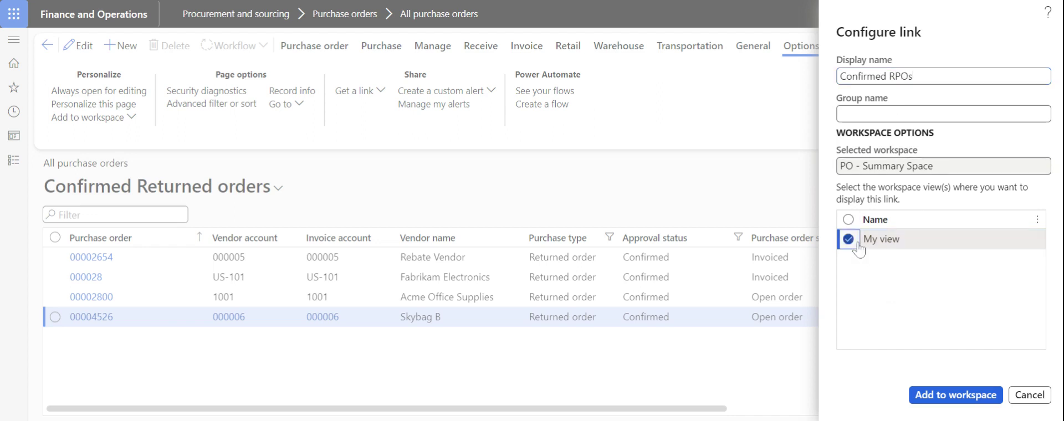